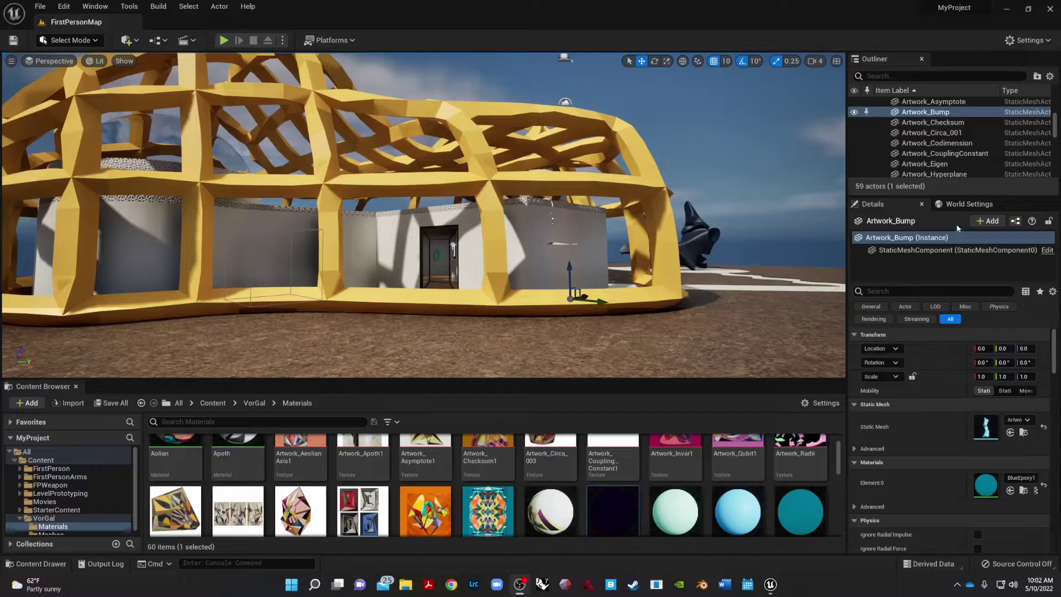
# Step: Inspect the exterior of the yellow lattice gallery building from several sides
pyautogui.moveTo(674, 274); pyautogui.dragTo(741, 273, button='right')
pyautogui.scroll(6, 675, 247)
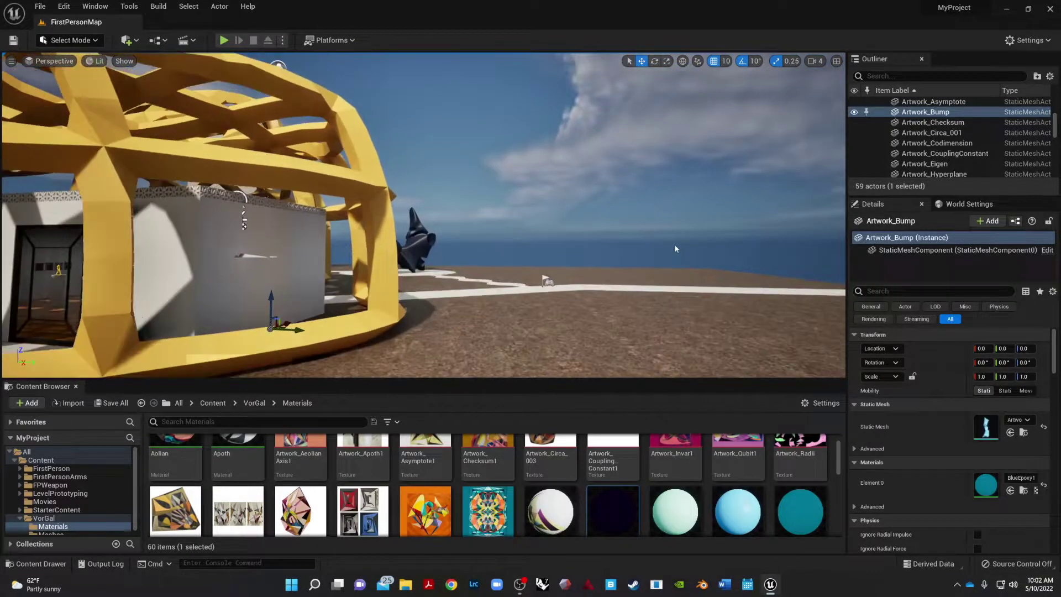
pyautogui.scroll(7, 605, 238)
pyautogui.moveTo(603, 235); pyautogui.dragTo(387, 238, button='right')
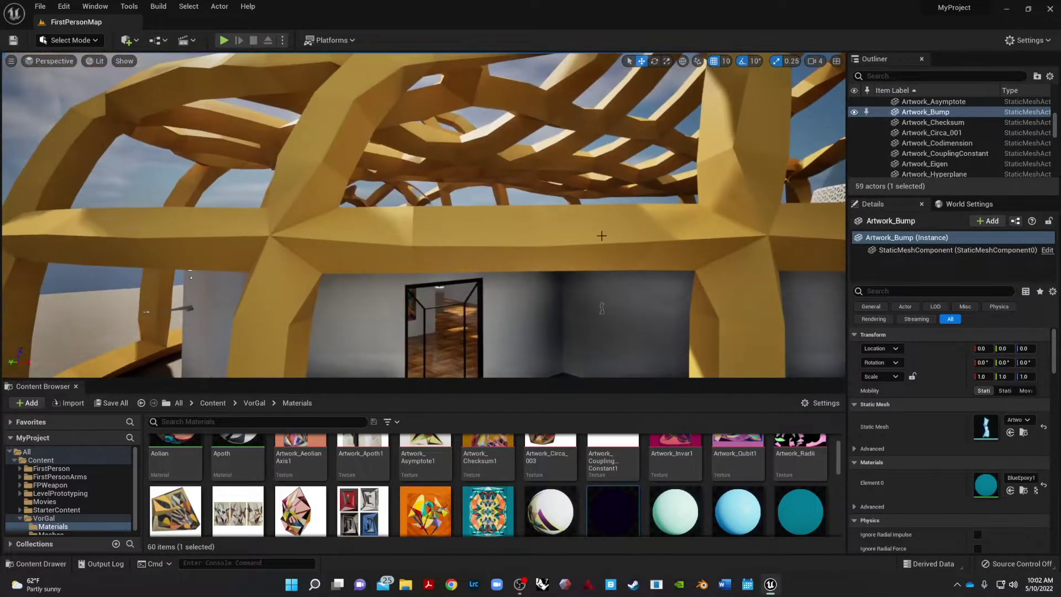
pyautogui.scroll(-4, 605, 239)
pyautogui.scroll(-5, 605, 239)
pyautogui.moveTo(546, 252); pyautogui.dragTo(517, 249, button='right')
pyautogui.scroll(2, 525, 260)
pyautogui.moveTo(591, 239); pyautogui.dragTo(560, 241, button='right')
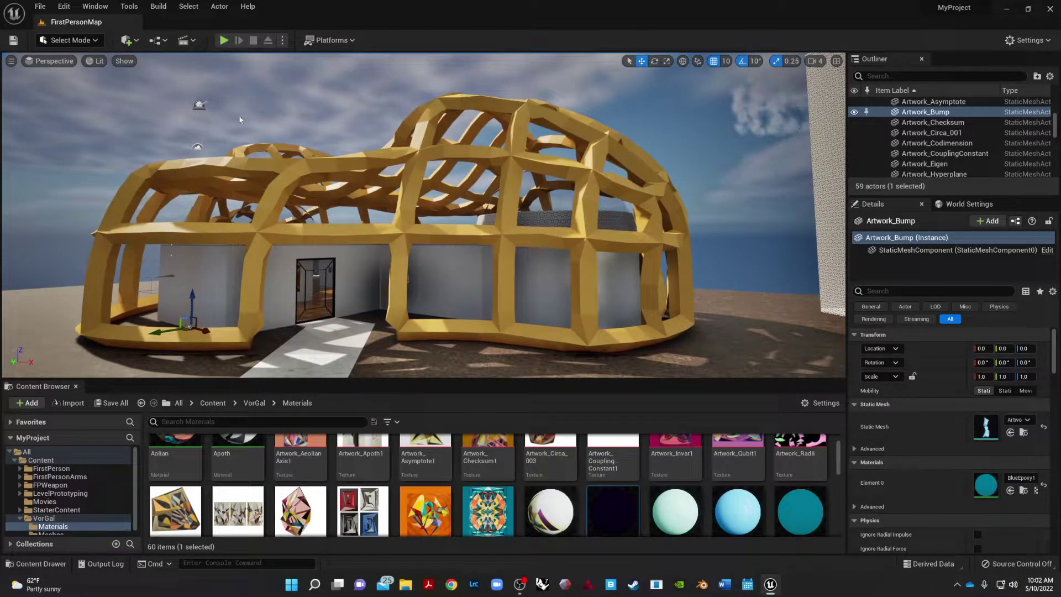
pyautogui.moveTo(580, 275)
pyautogui.mouseDown(button='right')
pyautogui.moveTo(580, 303)
pyautogui.moveTo(658, 305)
pyautogui.moveTo(453, 299)
pyautogui.mouseUp(button='right')
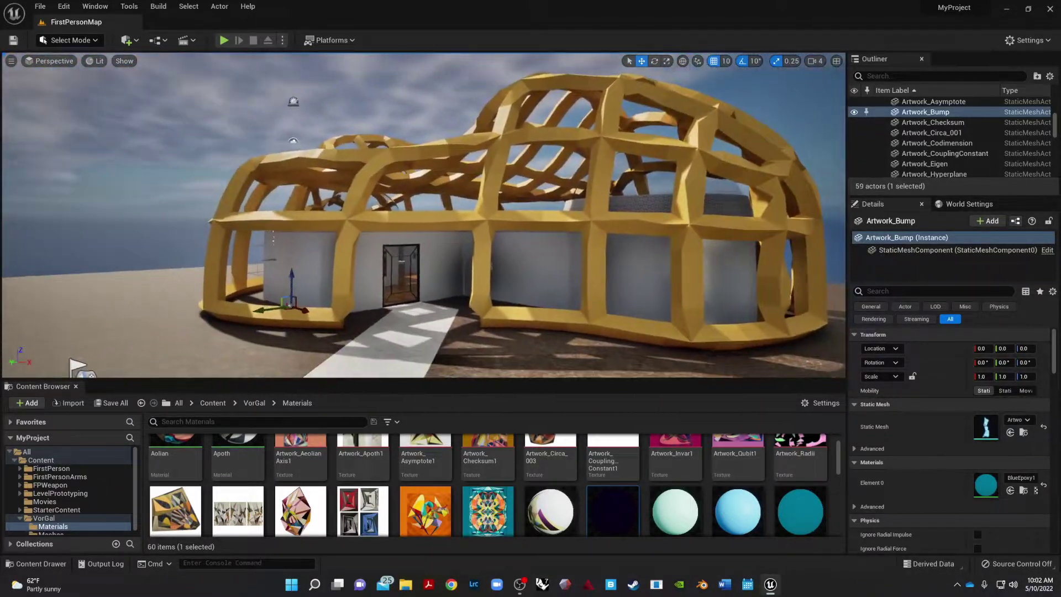
pyautogui.moveTo(536, 303); pyautogui.dragTo(570, 283, button='right')
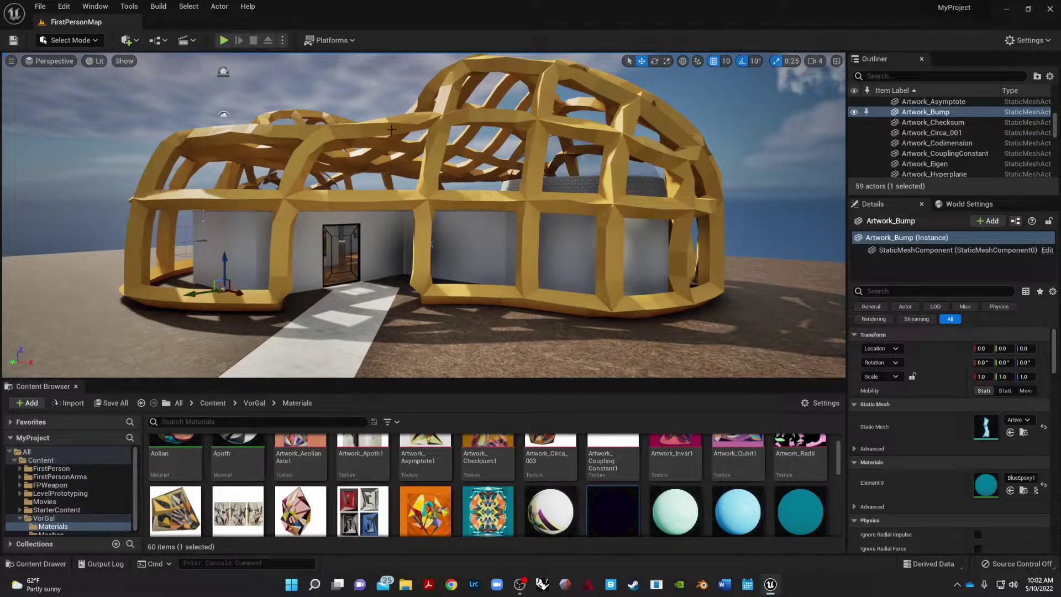
# Step: Enter landscape editing and move the new landscape's preview grid to about X 1230, Z -1140
pyautogui.click(95, 40)
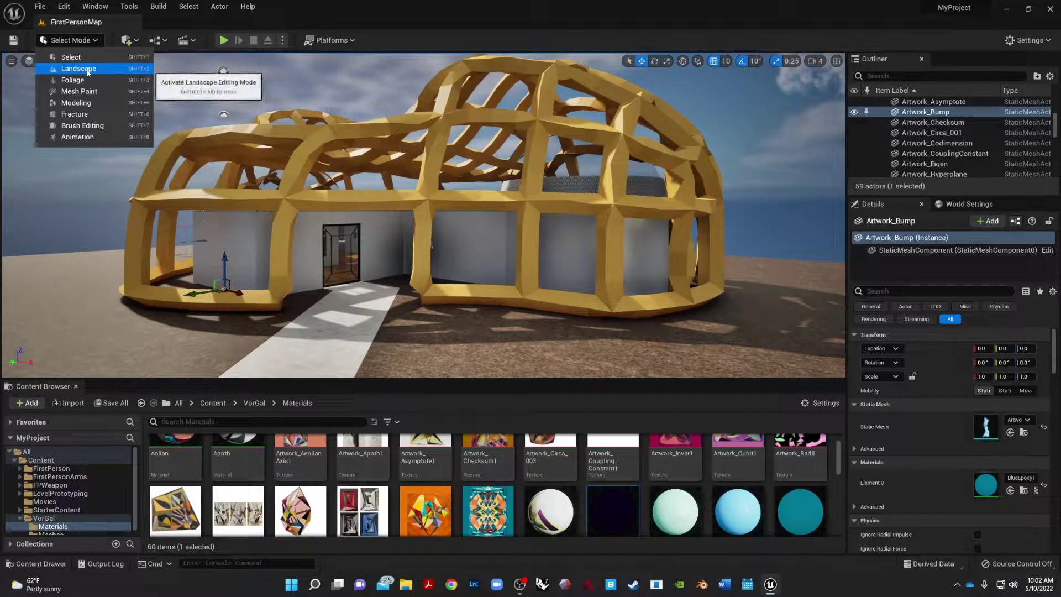
pyautogui.click(86, 68)
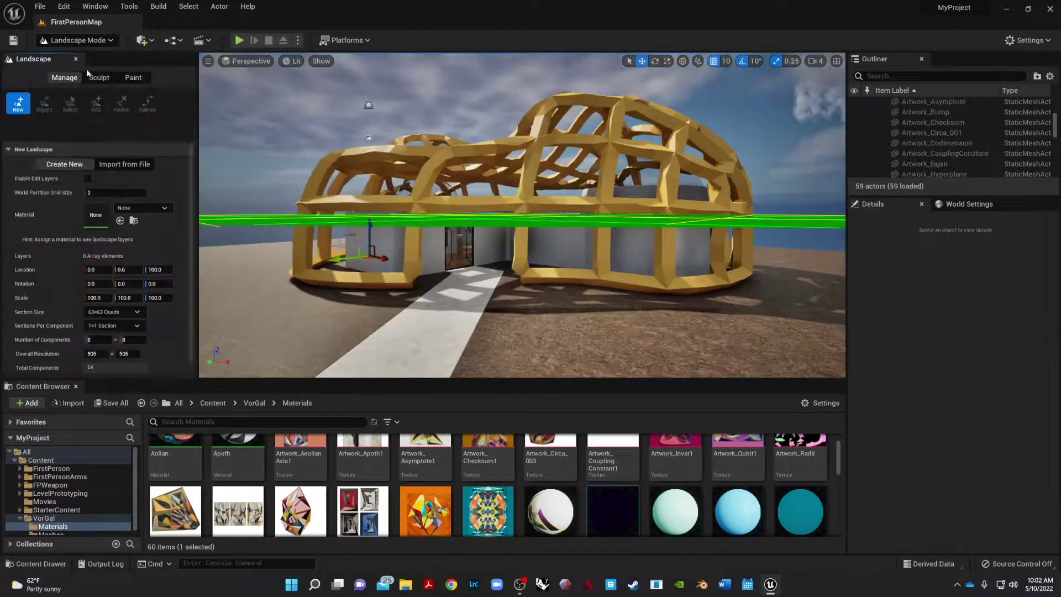
pyautogui.scroll(-5, 272, 296)
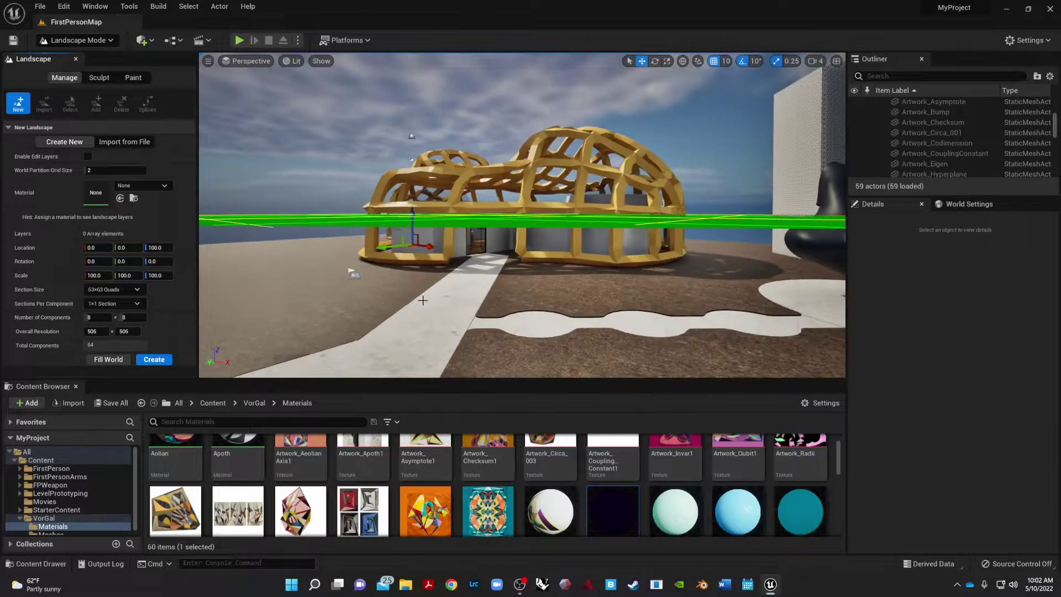
pyautogui.moveTo(423, 301); pyautogui.dragTo(443, 360, button='right')
pyautogui.moveTo(462, 272); pyautogui.dragTo(467, 315, button='right')
pyautogui.scroll(-10, 463, 272)
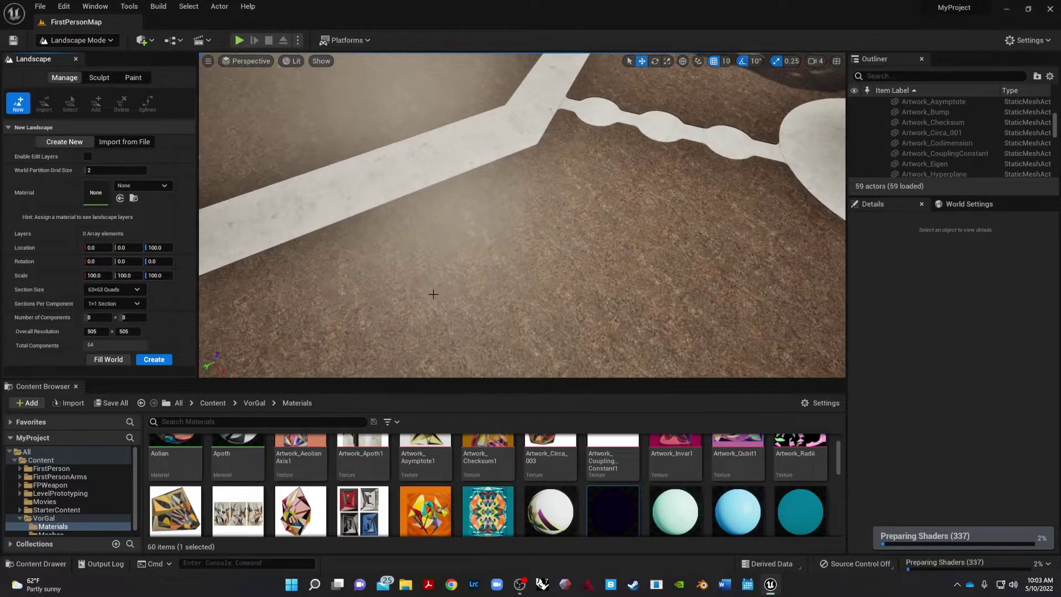
pyautogui.scroll(-10, 462, 272)
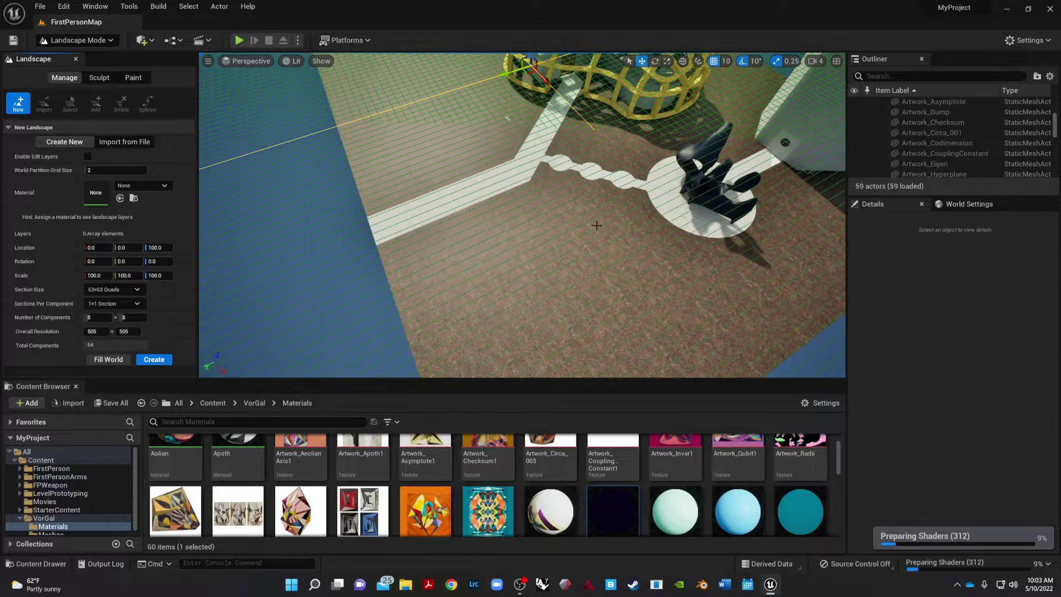
pyautogui.scroll(-2, 525, 156)
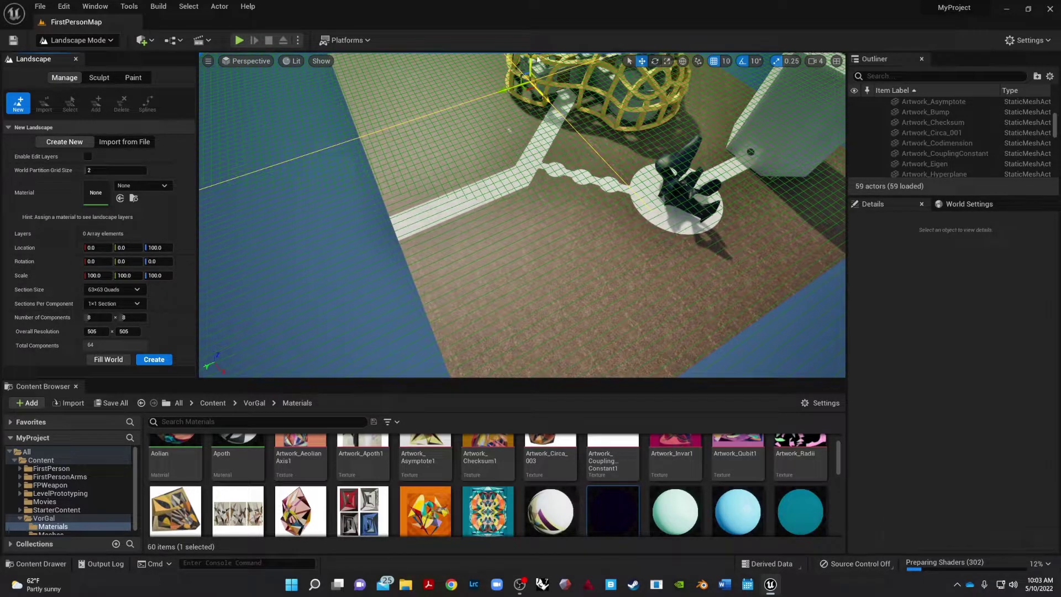
pyautogui.moveTo(530, 64); pyautogui.dragTo(562, 178)
# Step: Raise the landscape grid to Z -50, just below the gallery floor, using the Right orthographic view, and return to Perspective
pyautogui.click(243, 61)
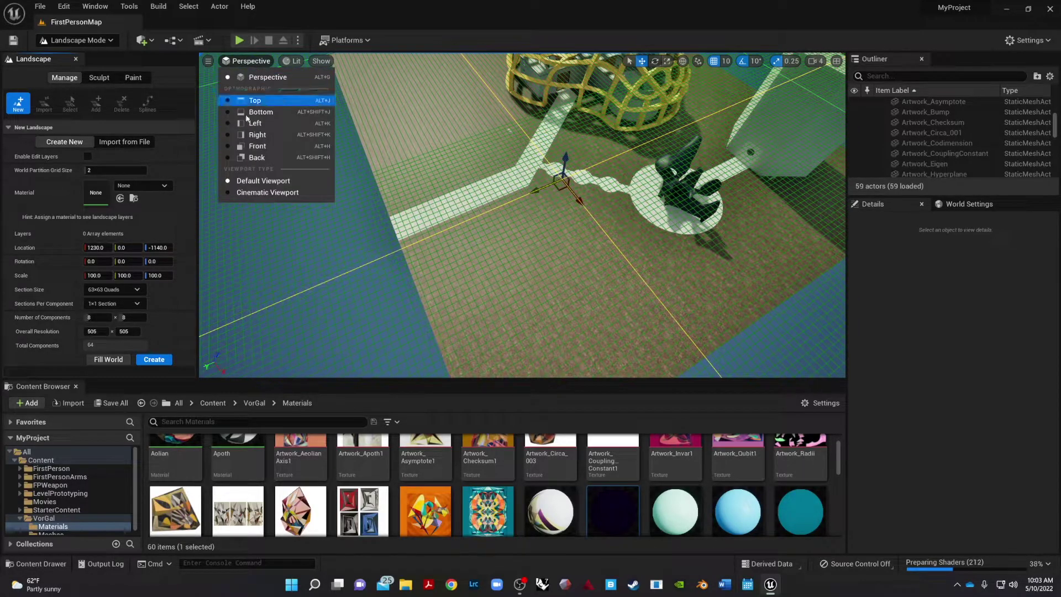
pyautogui.click(249, 136)
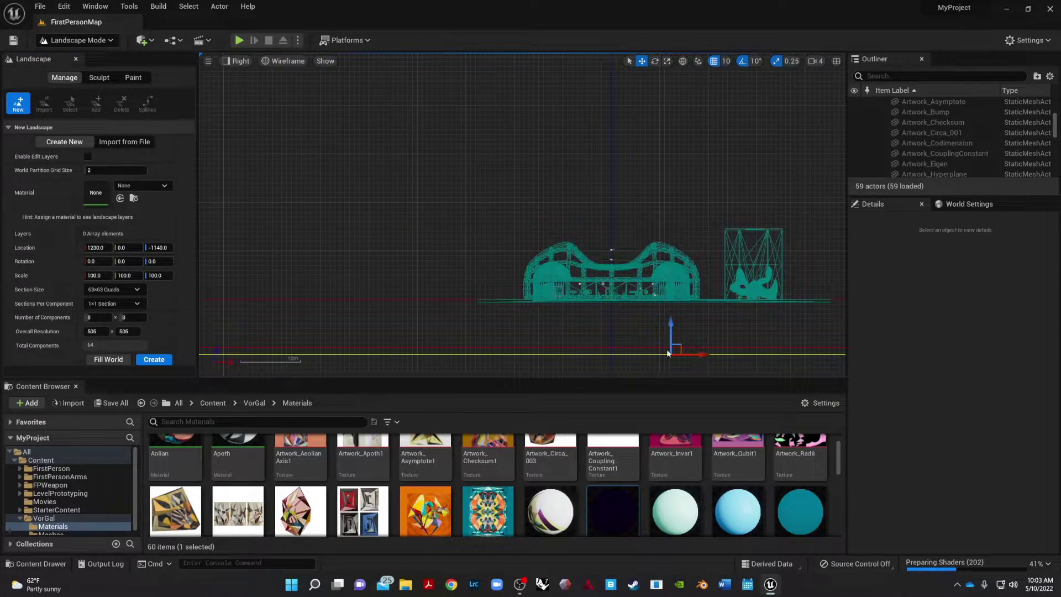
pyautogui.moveTo(671, 323); pyautogui.dragTo(672, 271)
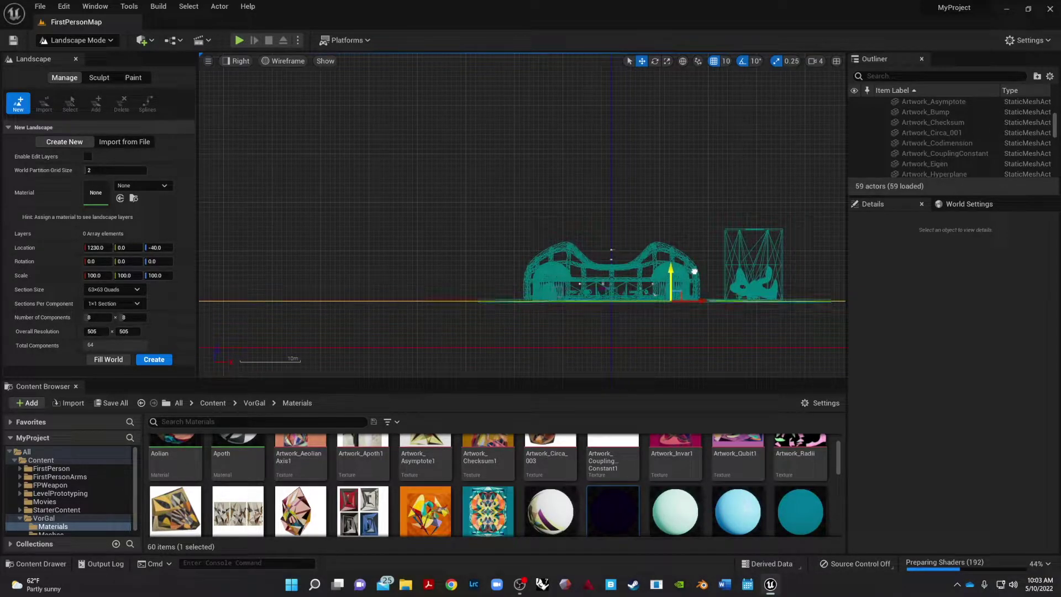
pyautogui.scroll(6, 549, 327)
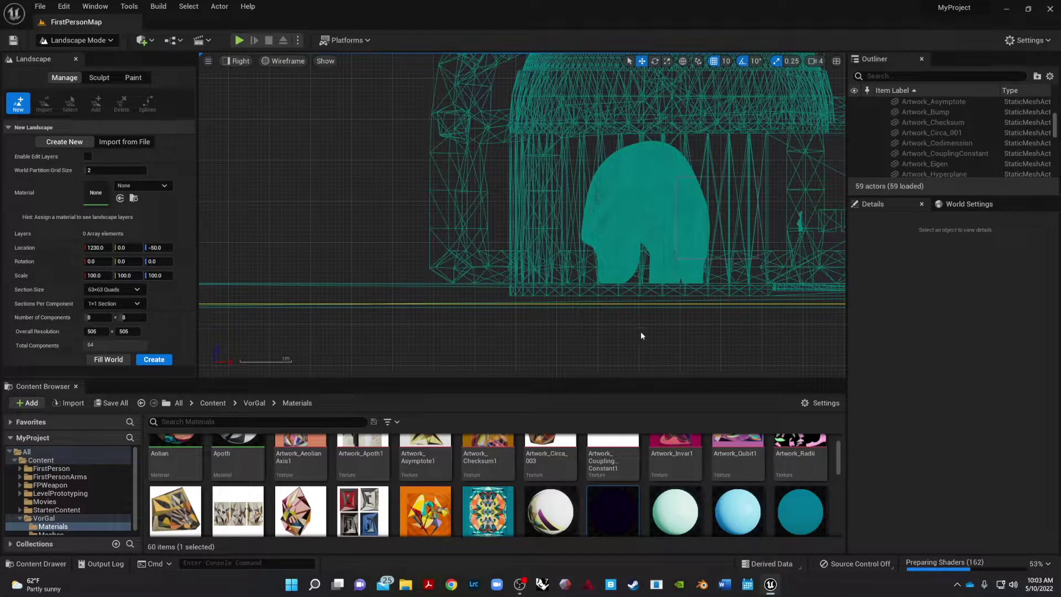
pyautogui.scroll(-6, 648, 332)
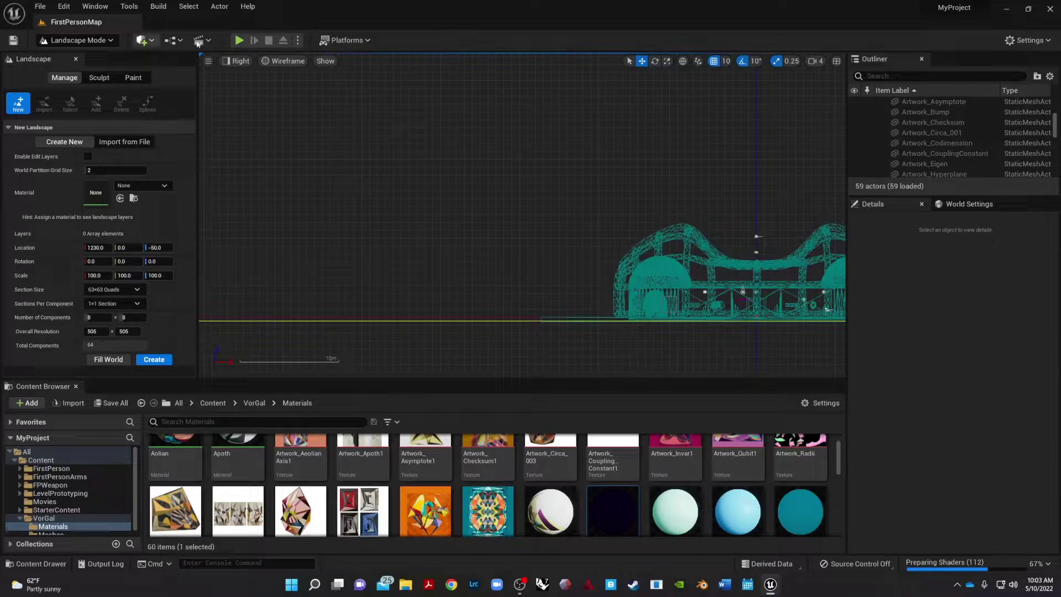
pyautogui.click(241, 61)
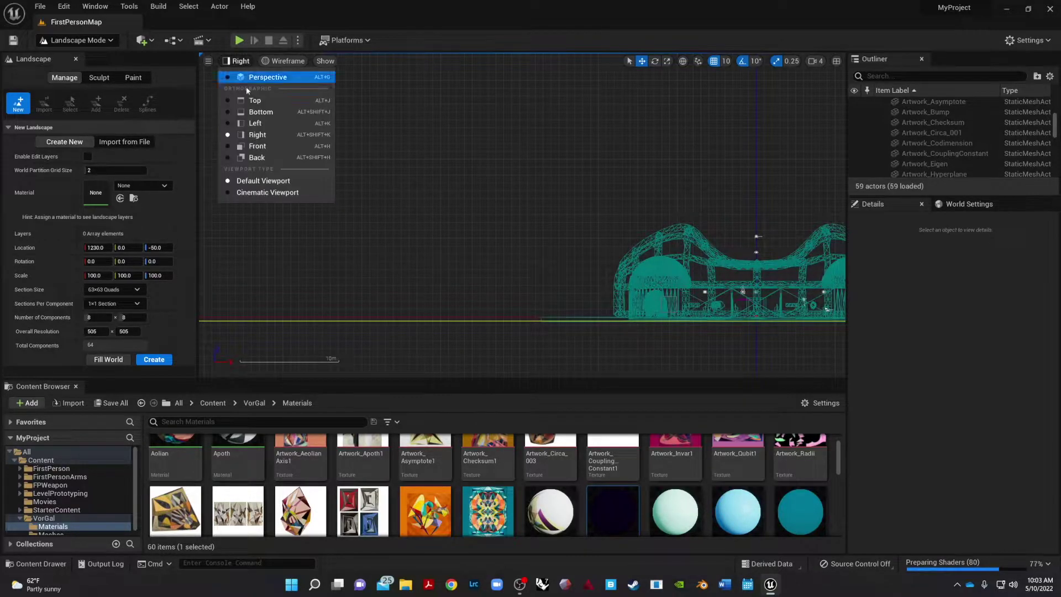
pyautogui.click(246, 78)
pyautogui.moveTo(404, 252); pyautogui.dragTo(458, 221, button='right')
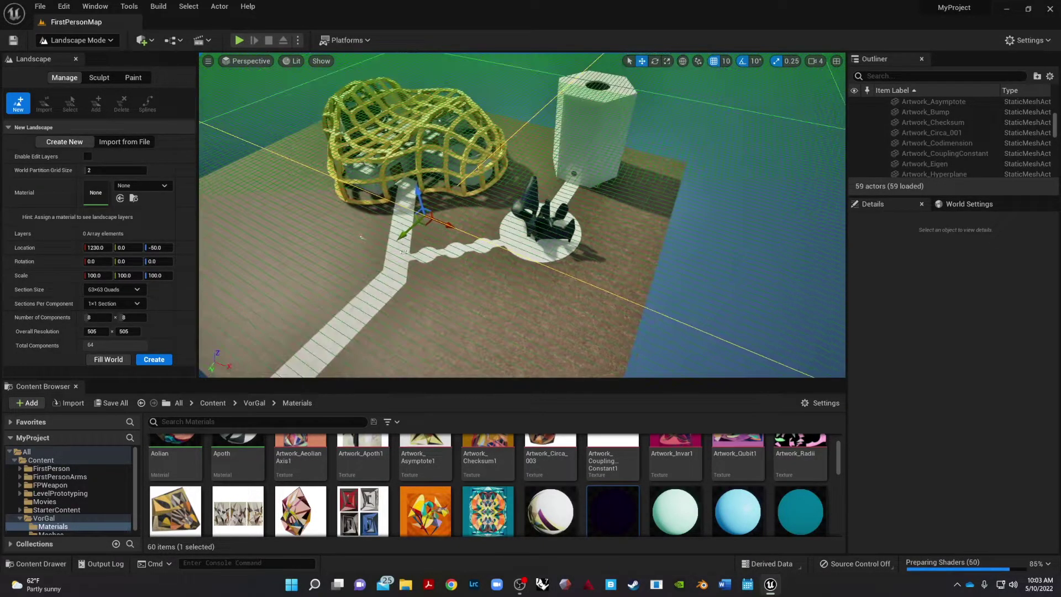
# Step: Assign the M_Concrete_Grime material to the new landscape and create it
pyautogui.click(146, 187)
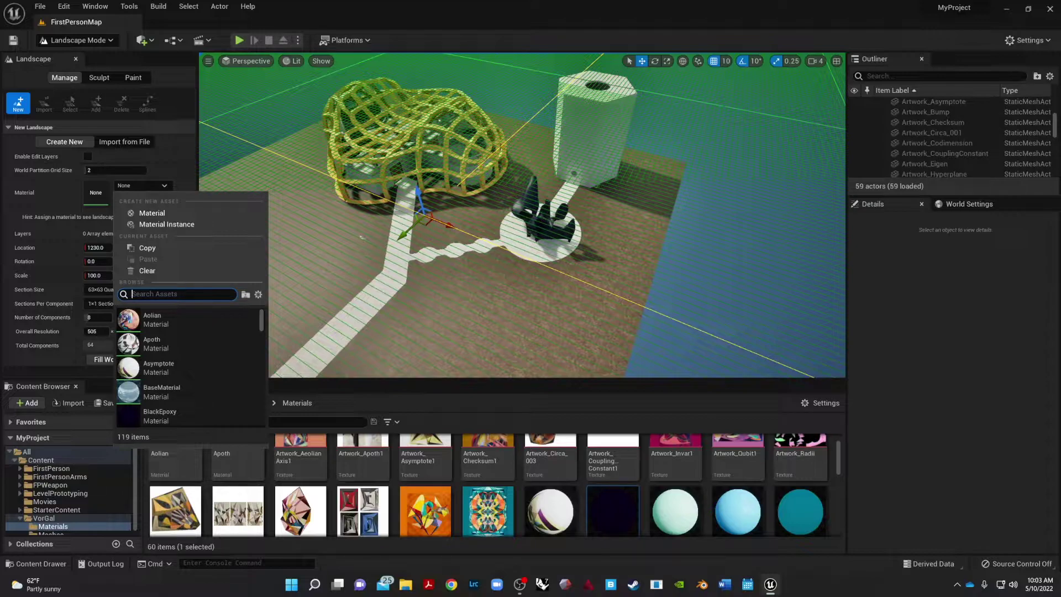
pyautogui.write('diffus')
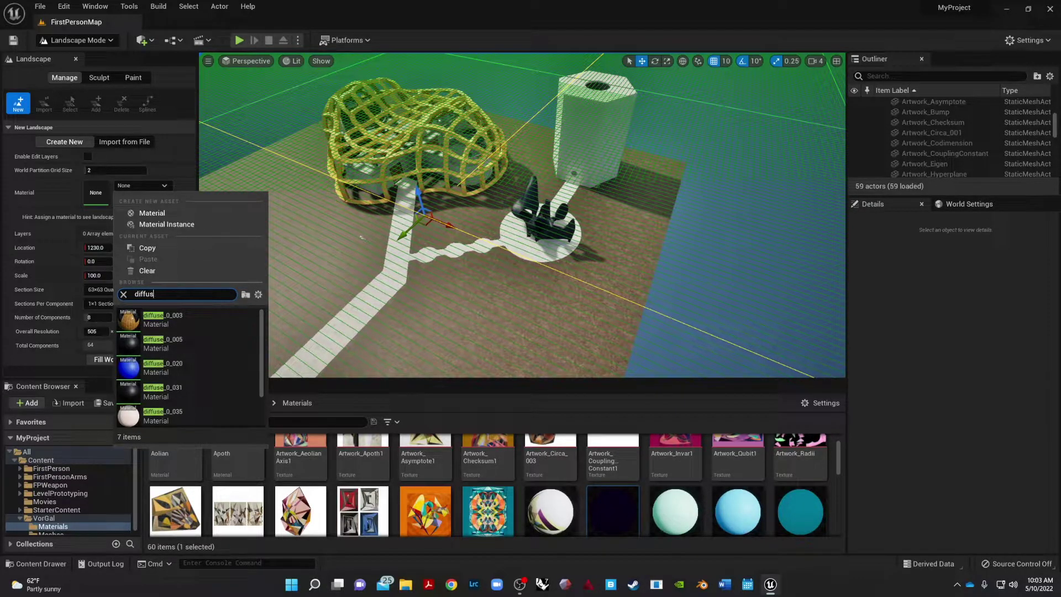
pyautogui.write('oil')
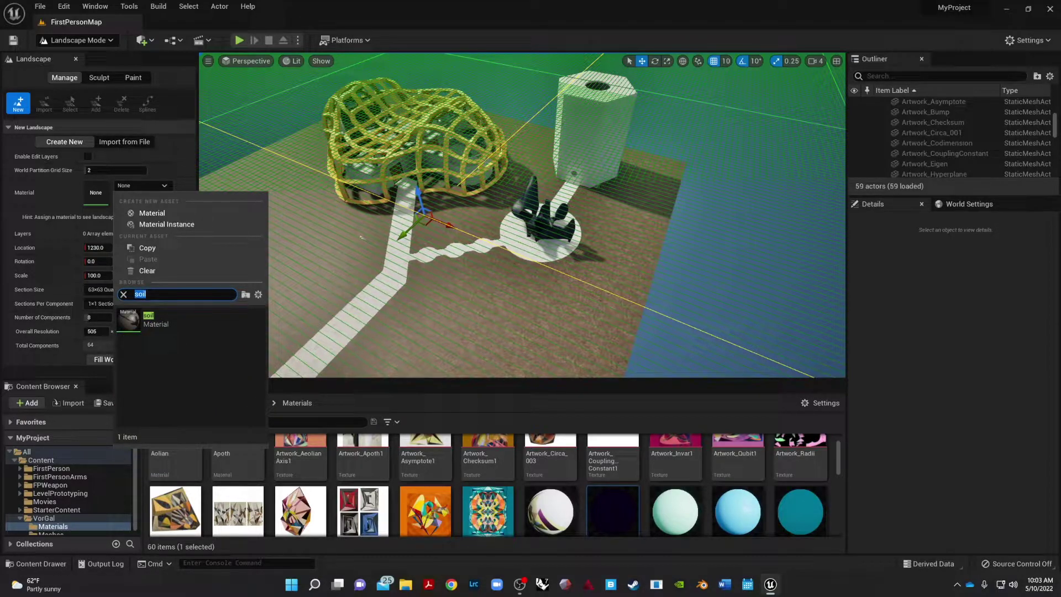
pyautogui.write('conc')
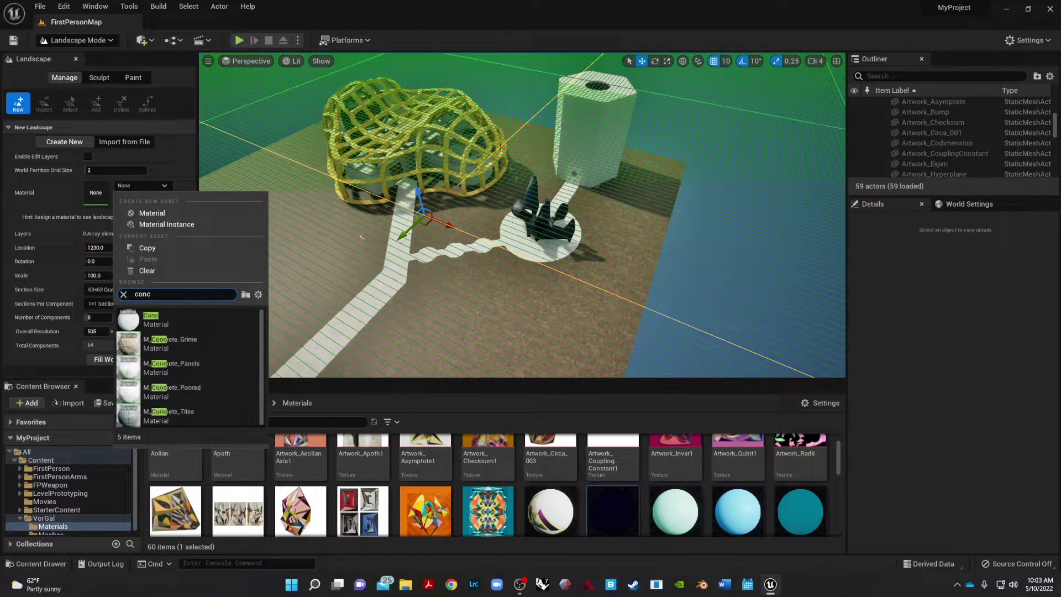
pyautogui.click(171, 343)
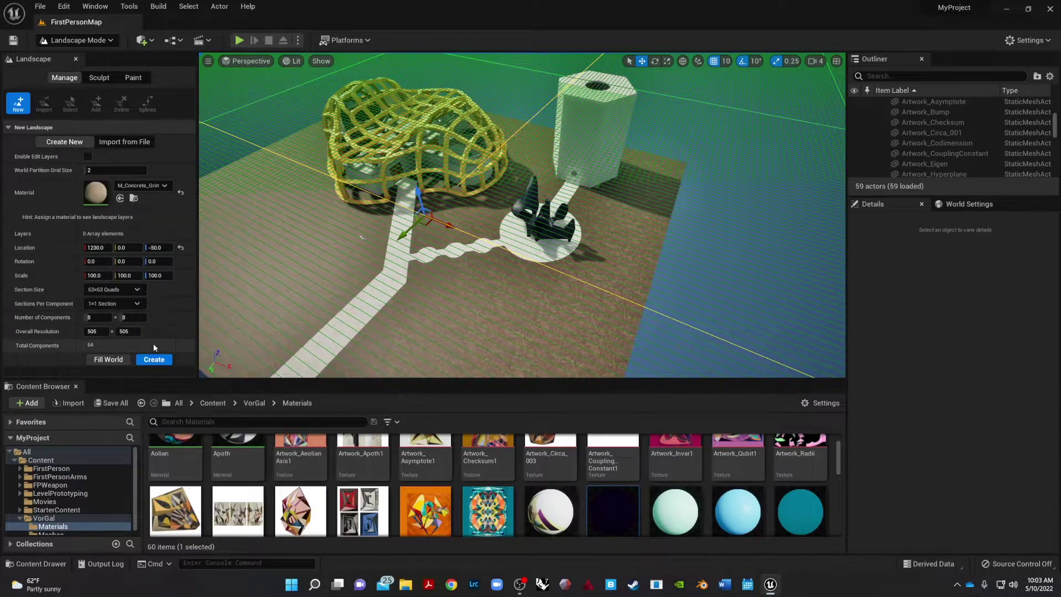
pyautogui.click(158, 358)
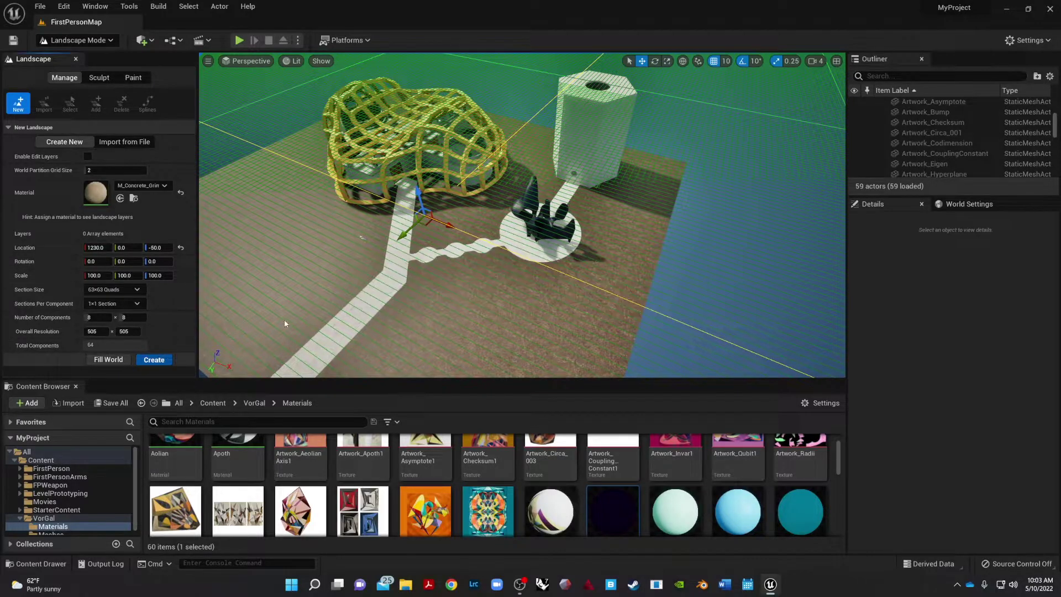
# Step: Try sculpting raised terrain over the end of the white path and undo the stroke
pyautogui.moveTo(550, 299); pyautogui.dragTo(541, 309, button='right')
pyautogui.moveTo(719, 217); pyautogui.dragTo(619, 221, button='right')
pyautogui.scroll(5, 719, 216)
pyautogui.moveTo(719, 217)
pyautogui.mouseDown(button='right')
pyautogui.moveTo(655, 196)
pyautogui.moveTo(636, 127)
pyautogui.moveTo(526, 183)
pyautogui.mouseUp(button='right')
pyautogui.moveTo(534, 213)
pyautogui.mouseDown()
pyautogui.moveTo(543, 191)
pyautogui.moveTo(527, 195)
pyautogui.mouseUp()
pyautogui.moveTo(533, 175); pyautogui.dragTo(459, 320, button='right')
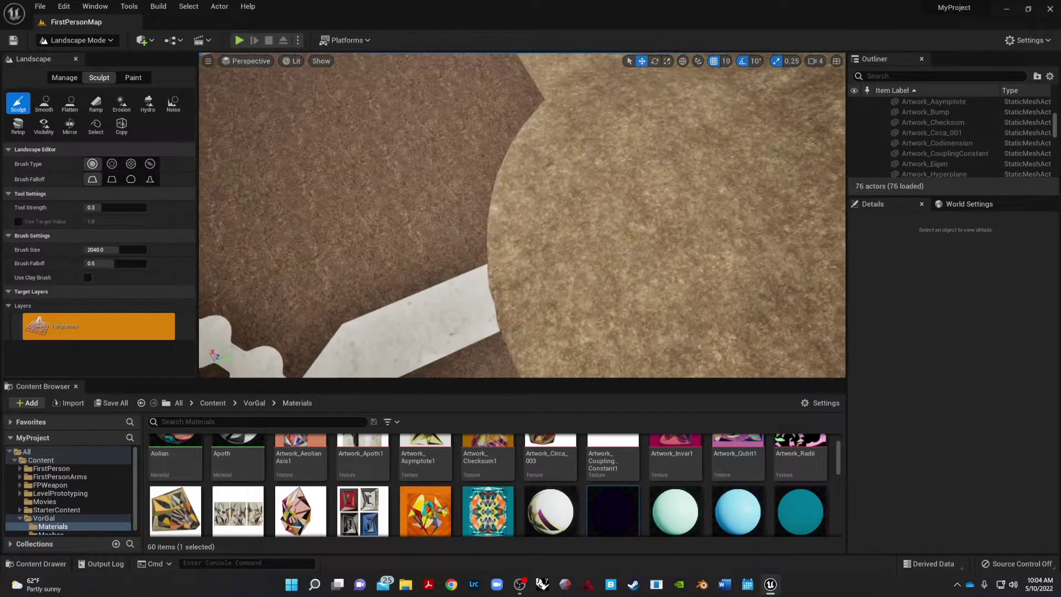
pyautogui.hotkey('ctrl', 'z')
pyautogui.scroll(-8, 765, 144)
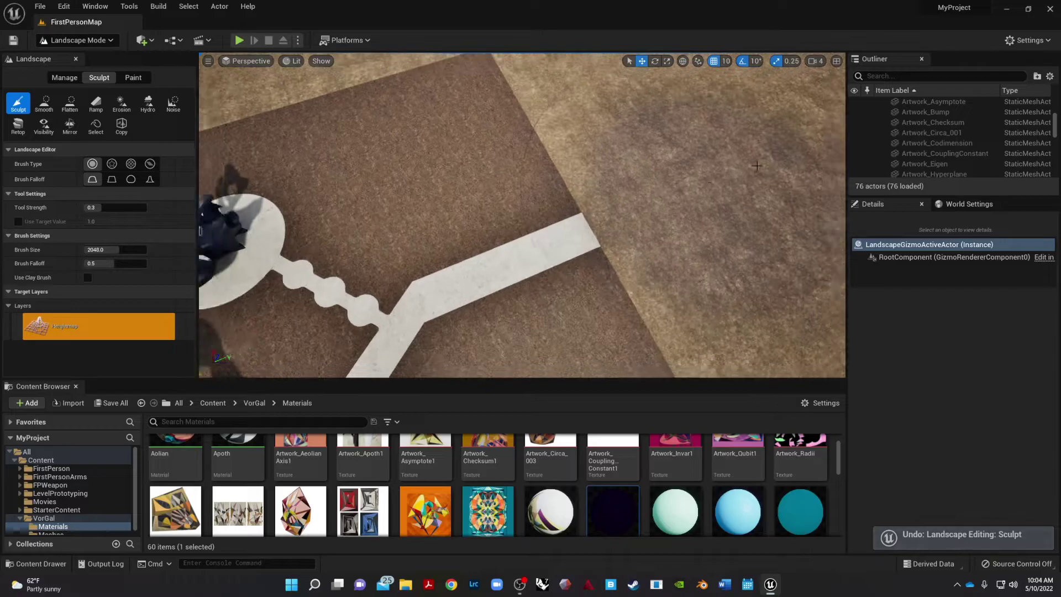
# Step: Set the sculpt brush size to about 1353 and falloff to 0.436, and raise a small mound beyond the brown ground slab
pyautogui.moveTo(765, 144)
pyautogui.mouseDown(button='right')
pyautogui.moveTo(658, 150)
pyautogui.moveTo(763, 149)
pyautogui.moveTo(726, 132)
pyautogui.mouseUp(button='right')
pyautogui.moveTo(482, 318); pyautogui.dragTo(497, 283, button='right')
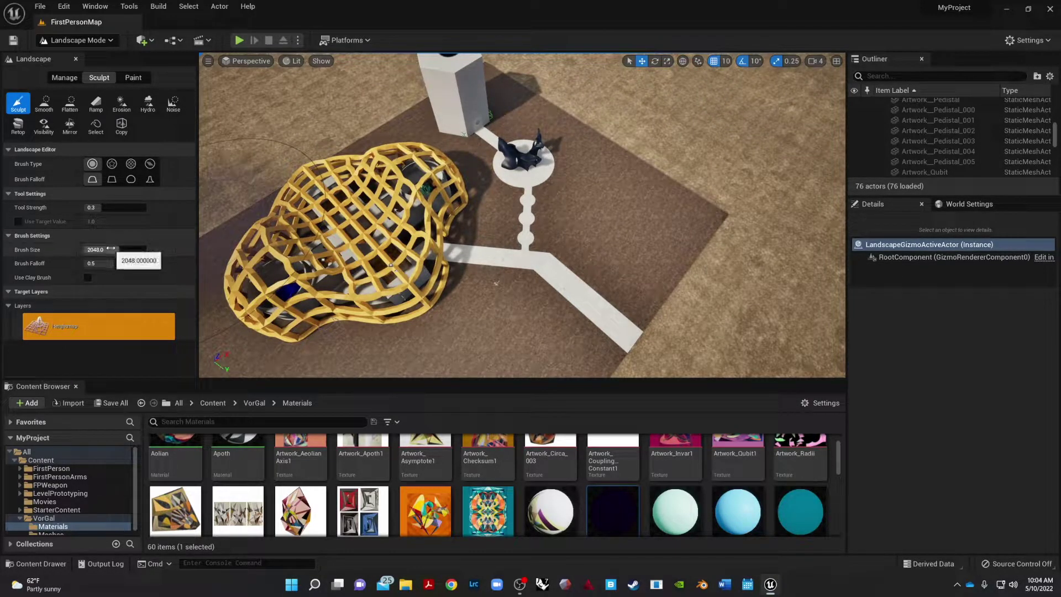
pyautogui.moveTo(113, 250)
pyautogui.mouseDown()
pyautogui.moveTo(89, 249)
pyautogui.moveTo(94, 263)
pyautogui.mouseUp()
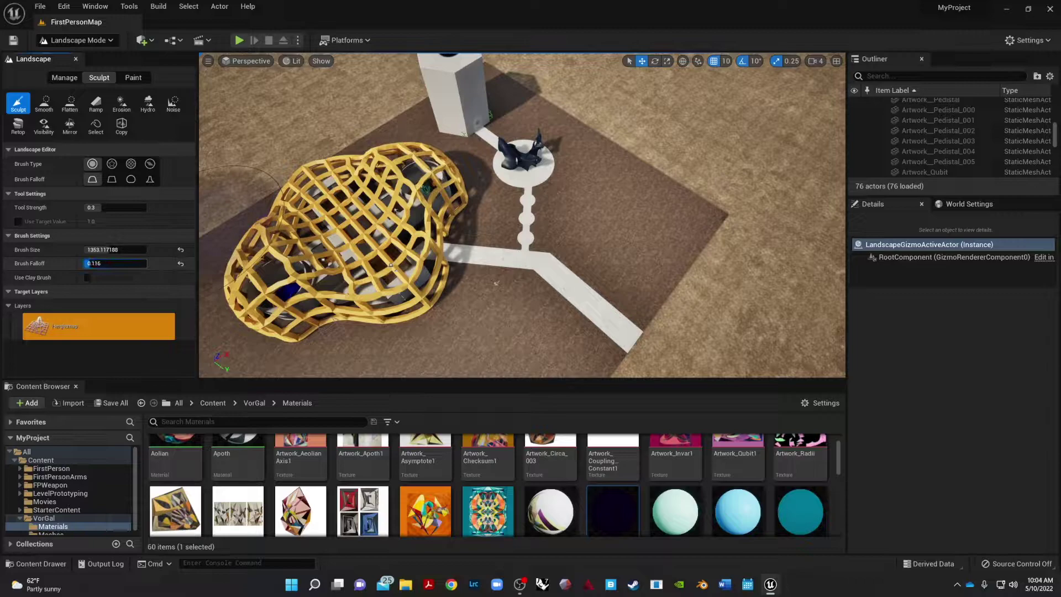
pyautogui.scroll(-7, 553, 182)
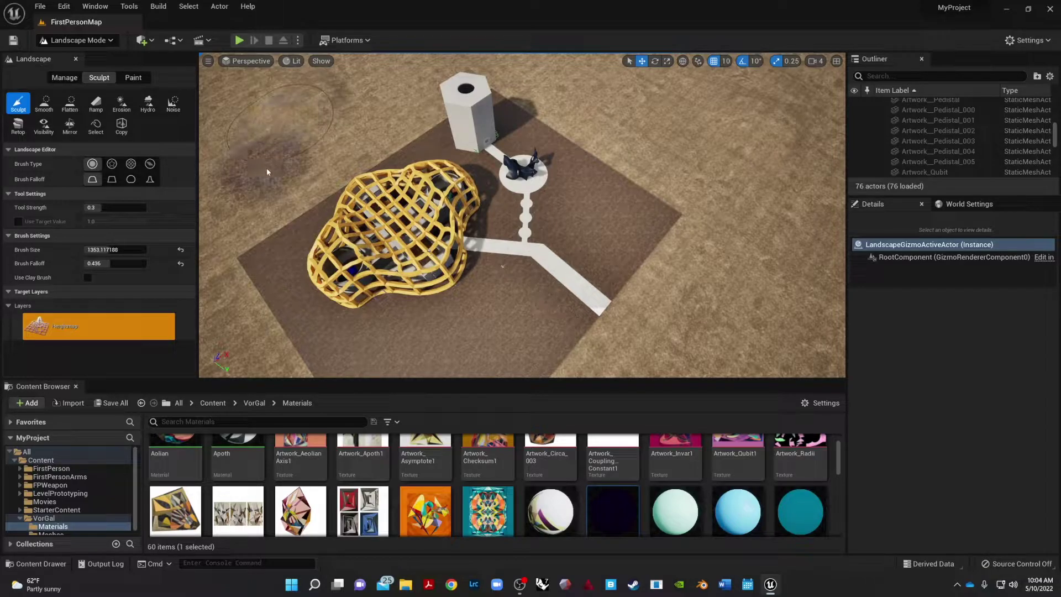
pyautogui.moveTo(695, 243)
pyautogui.mouseDown(button='right')
pyautogui.moveTo(624, 293)
pyautogui.moveTo(442, 301)
pyautogui.moveTo(442, 210)
pyautogui.mouseUp(button='right')
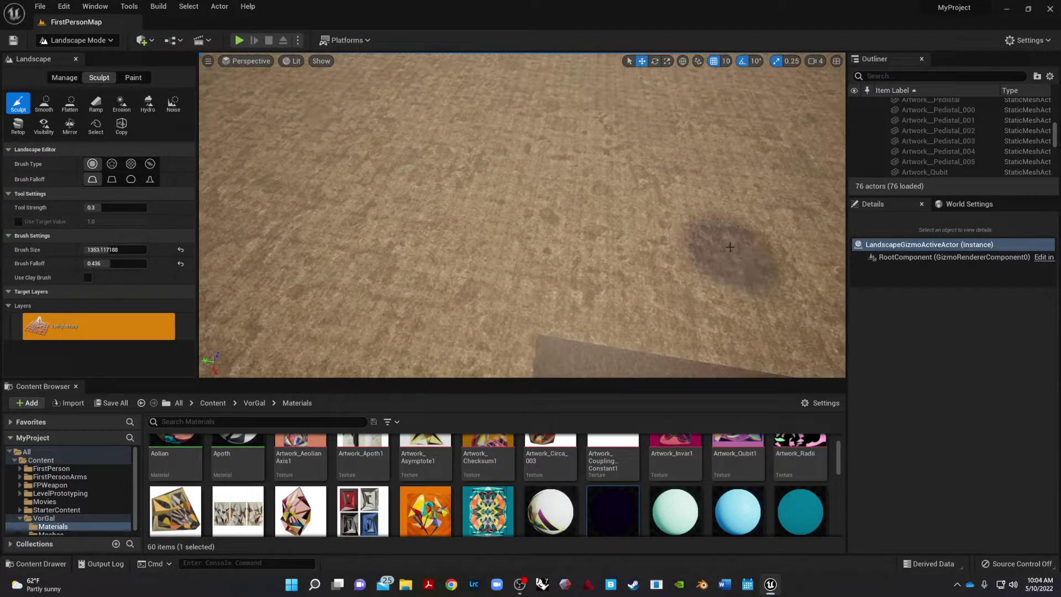
pyautogui.moveTo(566, 157); pyautogui.dragTo(620, 83, button='right')
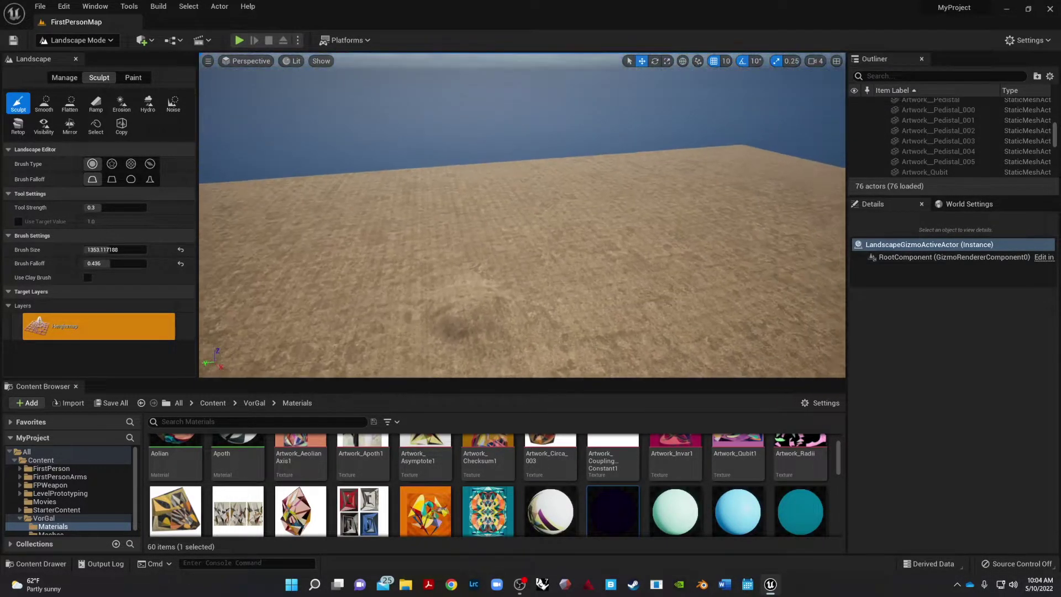
# Step: Set the brush size to about 1135 and falloff to about 0.596, choose the pointed tip falloff, and sculpt a small bump
pyautogui.moveTo(123, 249)
pyautogui.mouseDown()
pyautogui.moveTo(142, 249)
pyautogui.moveTo(119, 248)
pyautogui.mouseUp()
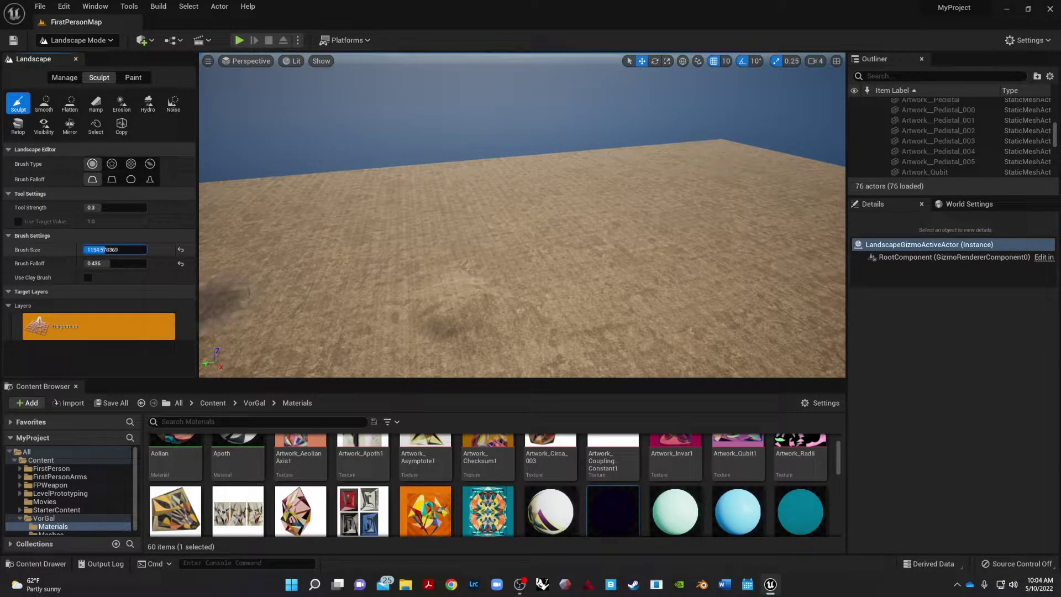
pyautogui.press('Return')
pyautogui.press('Return')
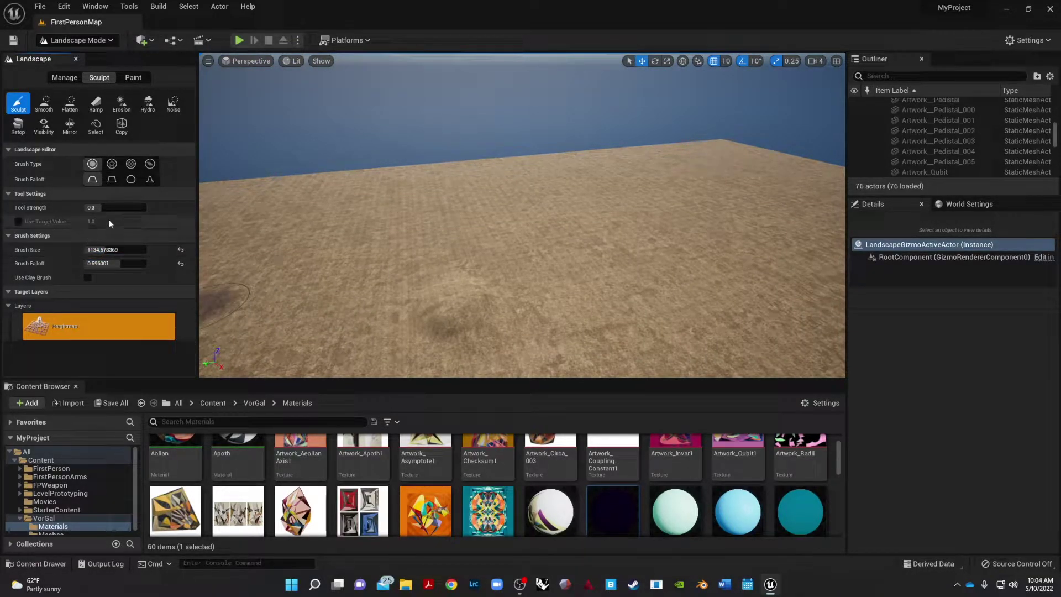
pyautogui.click(150, 180)
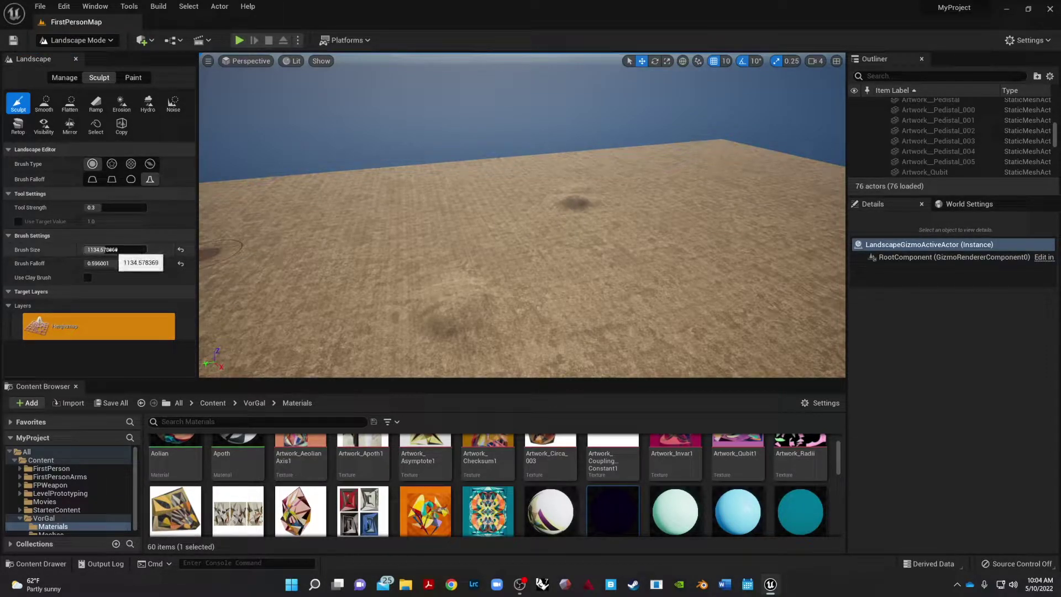
# Step: Set the sculpt brush size to about 3470 and raise a large, tall range of hills on the landscape around the gallery
pyautogui.moveTo(108, 250); pyautogui.dragTo(134, 250)
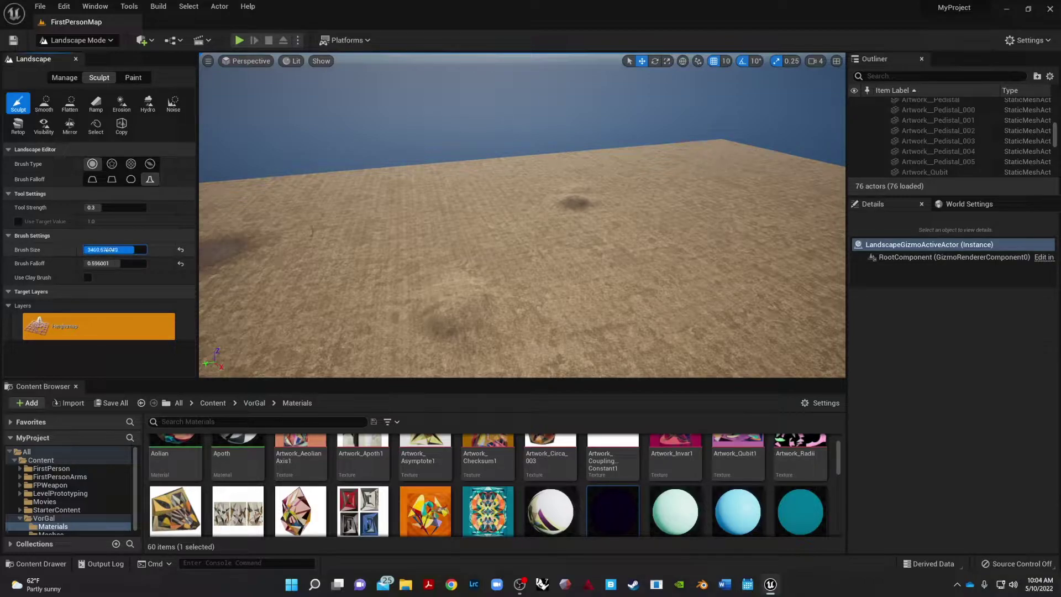
pyautogui.click(491, 202)
pyautogui.moveTo(490, 200)
pyautogui.mouseDown()
pyautogui.moveTo(565, 184)
pyautogui.moveTo(545, 207)
pyautogui.moveTo(644, 204)
pyautogui.moveTo(757, 227)
pyautogui.mouseUp()
pyautogui.moveTo(661, 258); pyautogui.dragTo(741, 230, button='right')
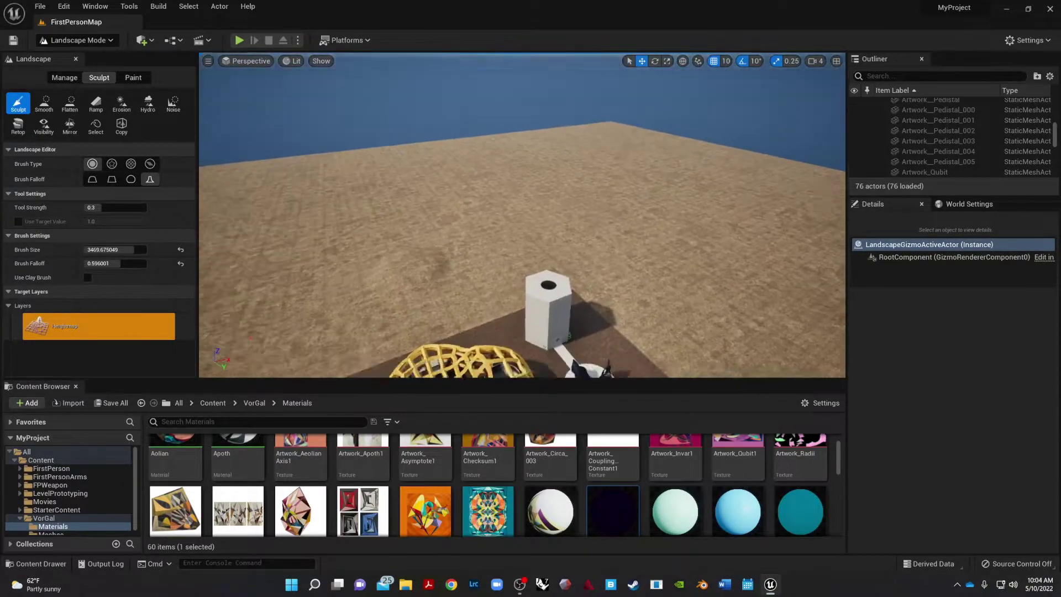
# Step: Play the level to examine the sculpted terrain and gallery exterior at walking height, and end the play session
pyautogui.click(238, 41)
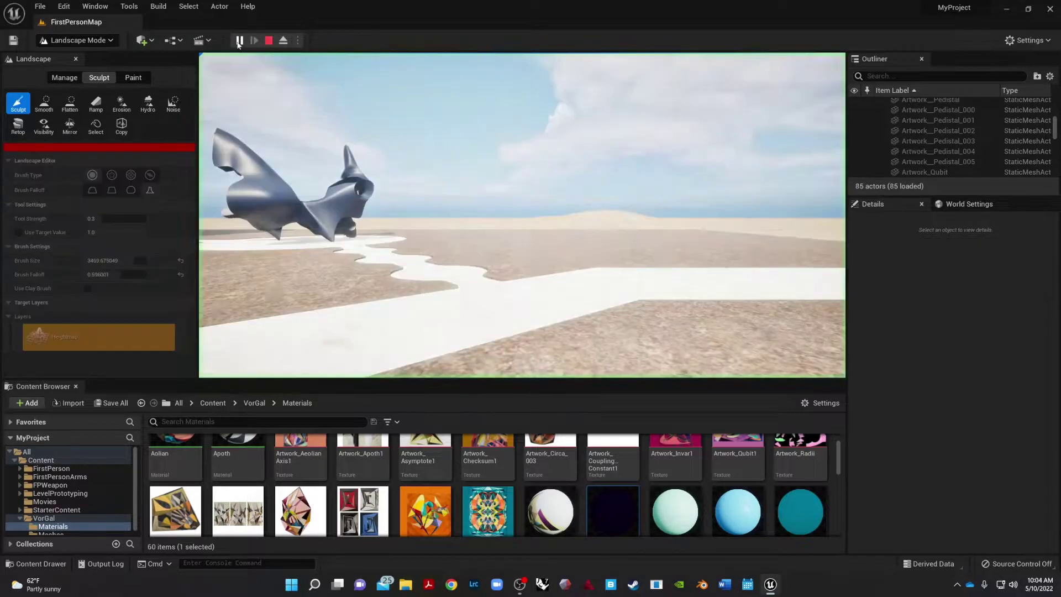
pyautogui.press('w')
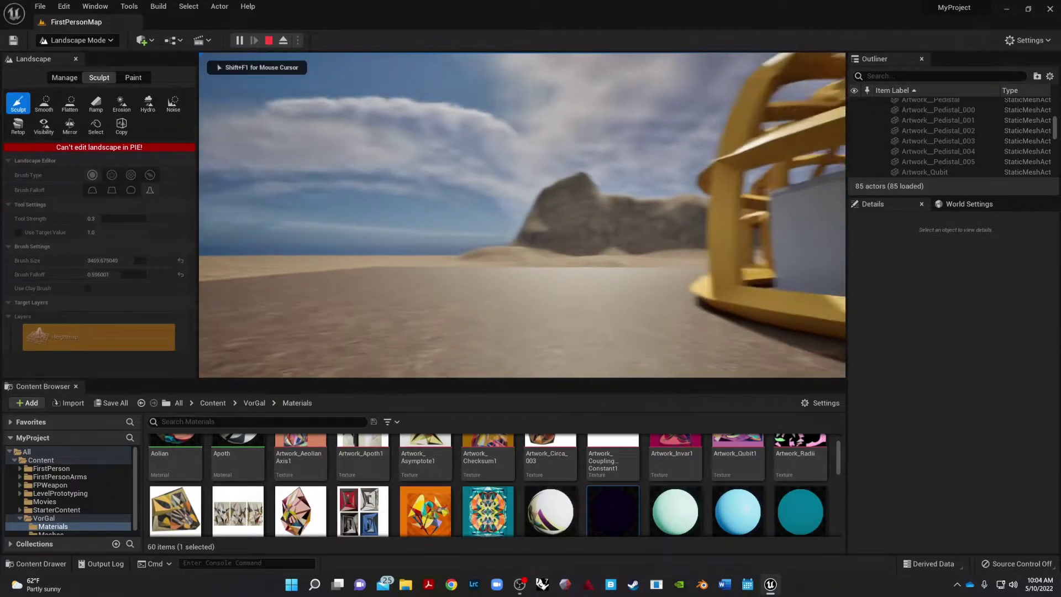
pyautogui.press('w')
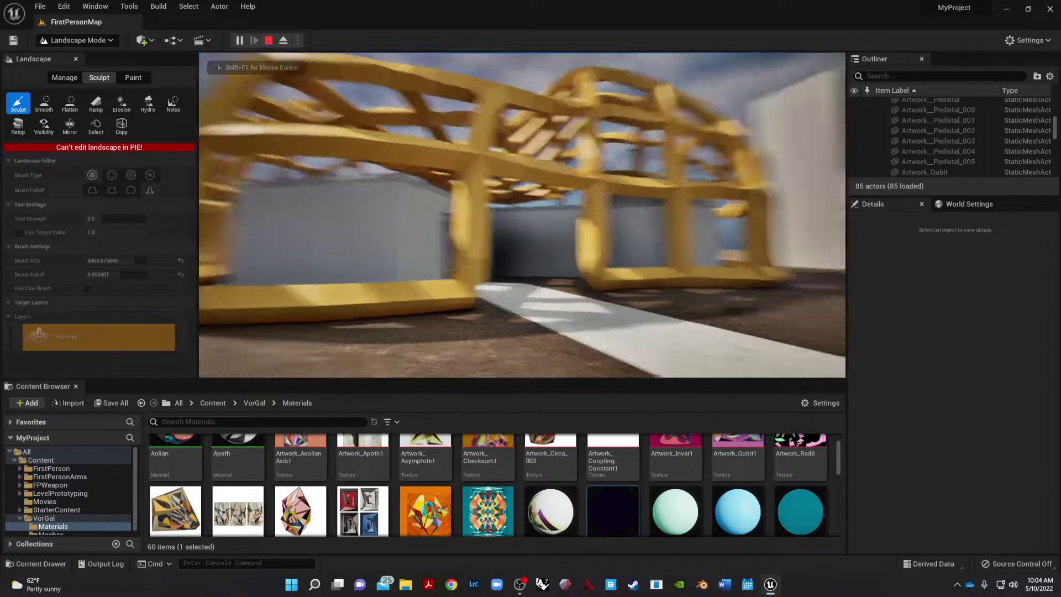
pyautogui.hotkey('shift', 'F1')
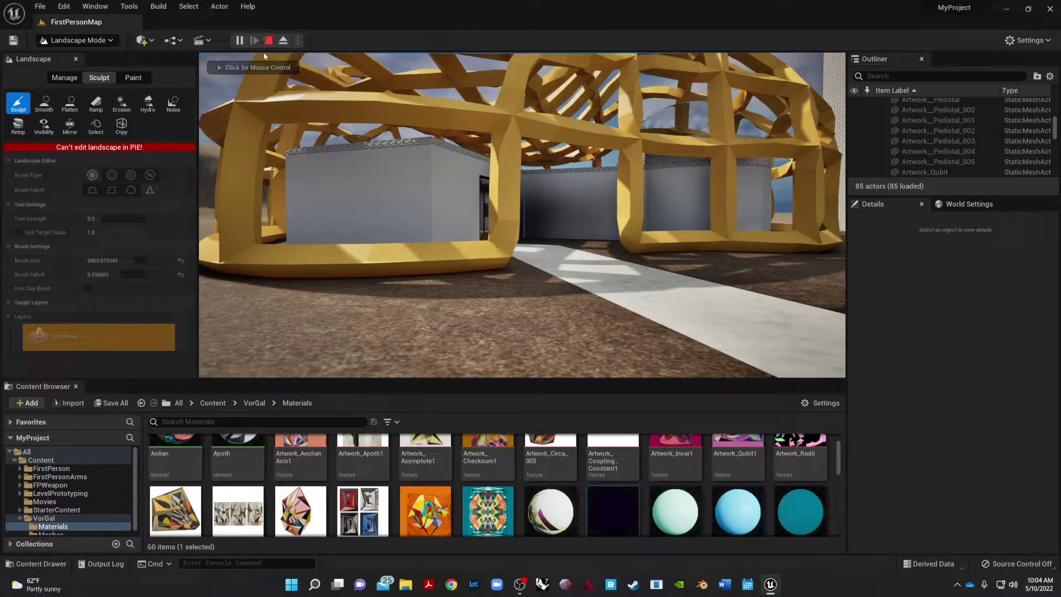
pyautogui.press('Escape')
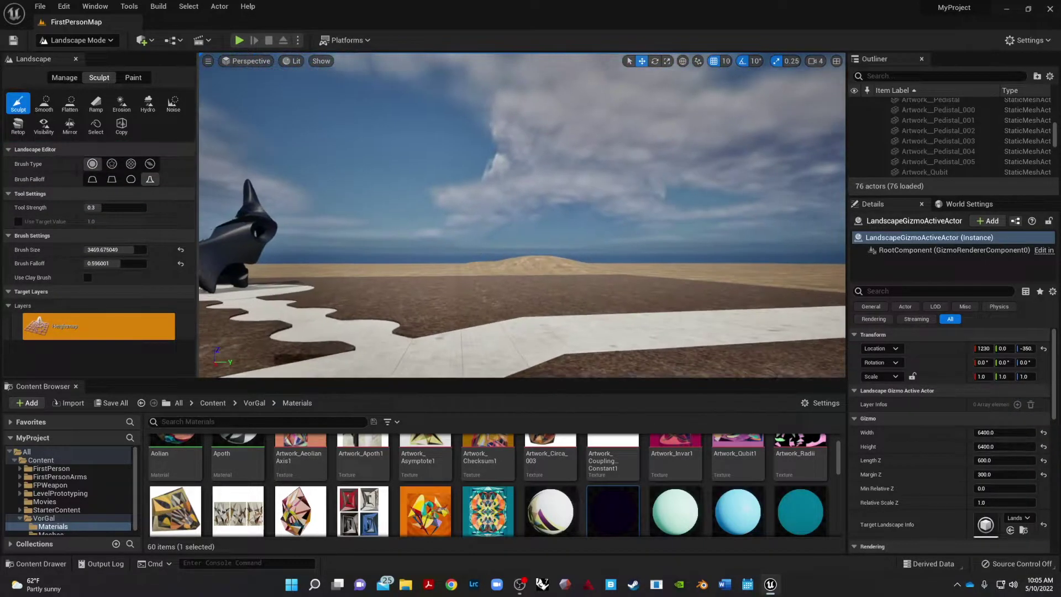
# Step: Try raising large mounds beyond the brown ground slab with the oversized sculpt brush and undo each stroke
pyautogui.moveTo(549, 257)
pyautogui.mouseDown()
pyautogui.moveTo(606, 203)
pyautogui.moveTo(634, 228)
pyautogui.moveTo(617, 262)
pyautogui.mouseUp()
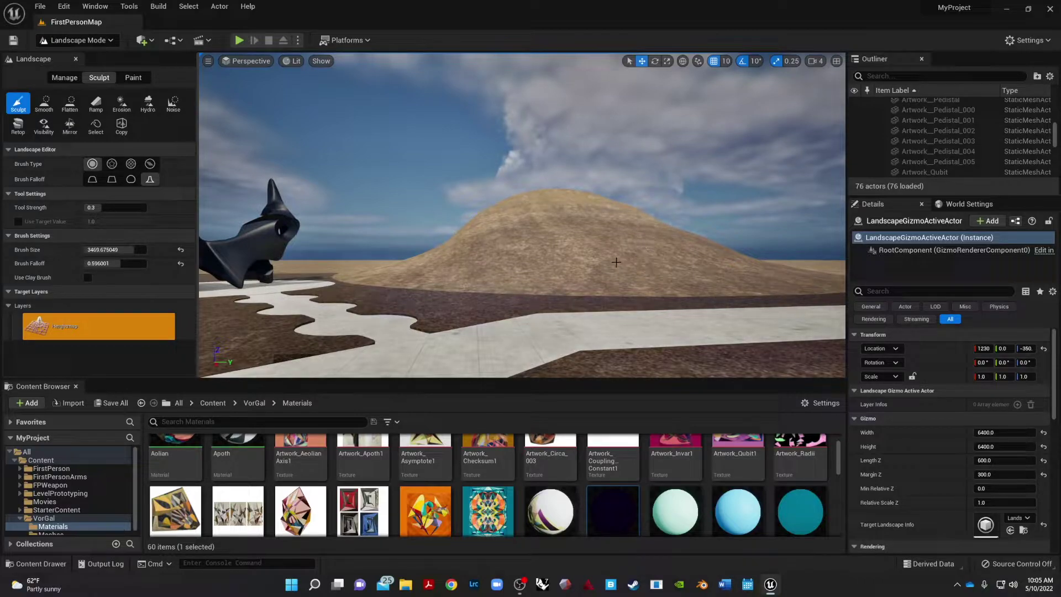
pyautogui.hotkey('ctrl', 'z')
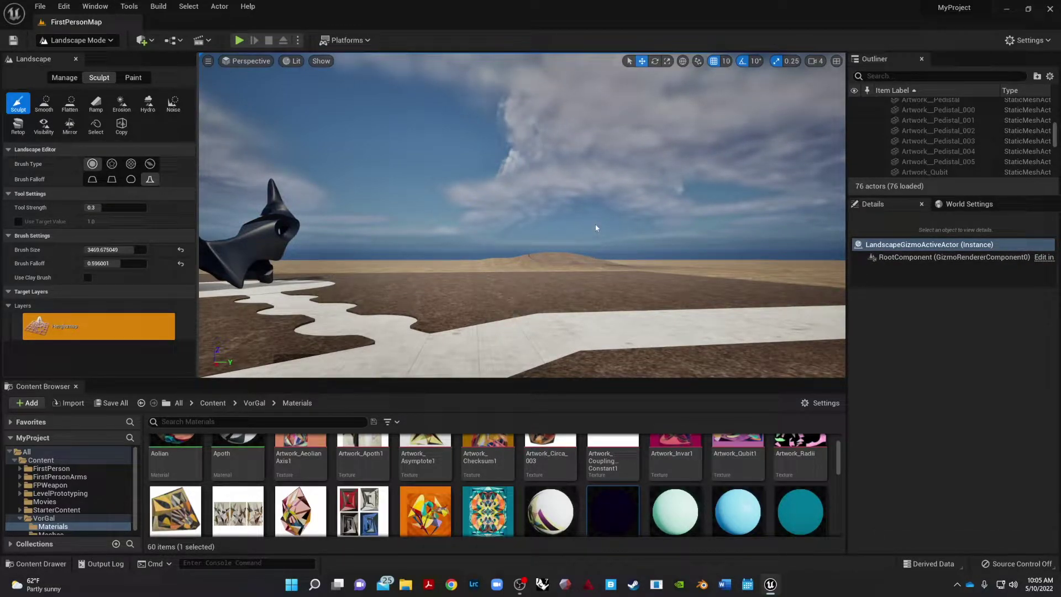
pyautogui.scroll(8, 609, 243)
pyautogui.moveTo(417, 280); pyautogui.dragTo(422, 291)
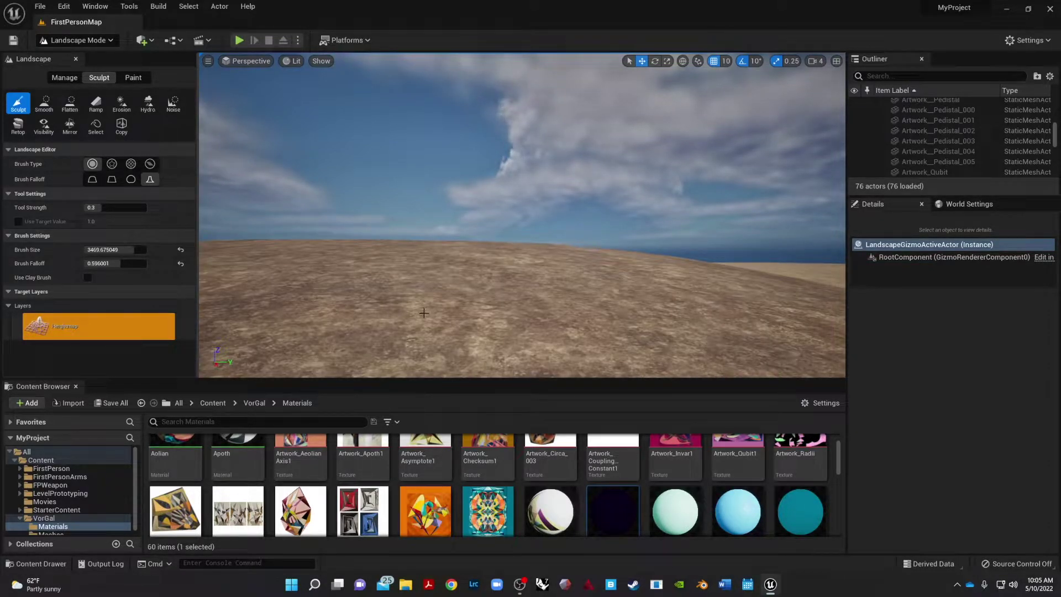
pyautogui.hotkey('ctrl', 'z')
pyautogui.moveTo(407, 277); pyautogui.dragTo(406, 280)
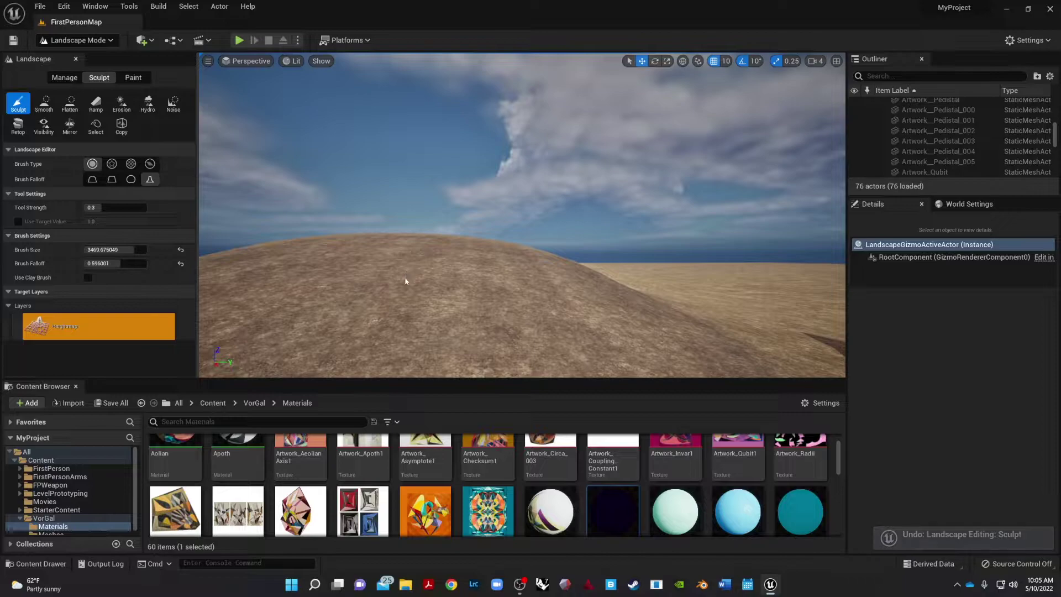
pyautogui.hotkey('ctrl', 'z')
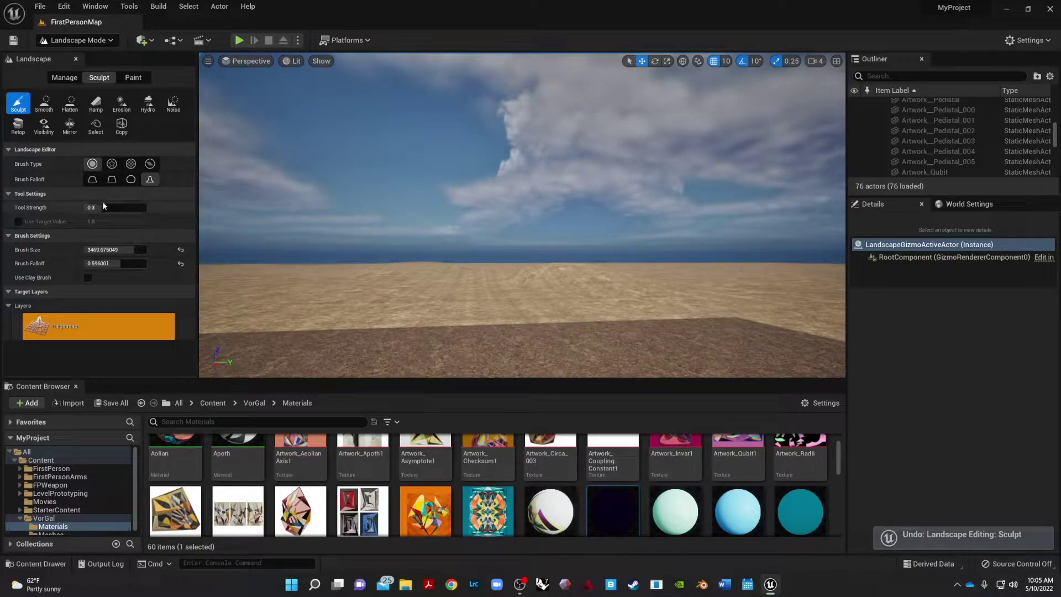
# Step: Set the sculpt brush size to about 798 and the falloff to 0.0, and build up a rocky mound beyond the brown ground slab
pyautogui.moveTo(114, 249); pyautogui.dragTo(94, 249)
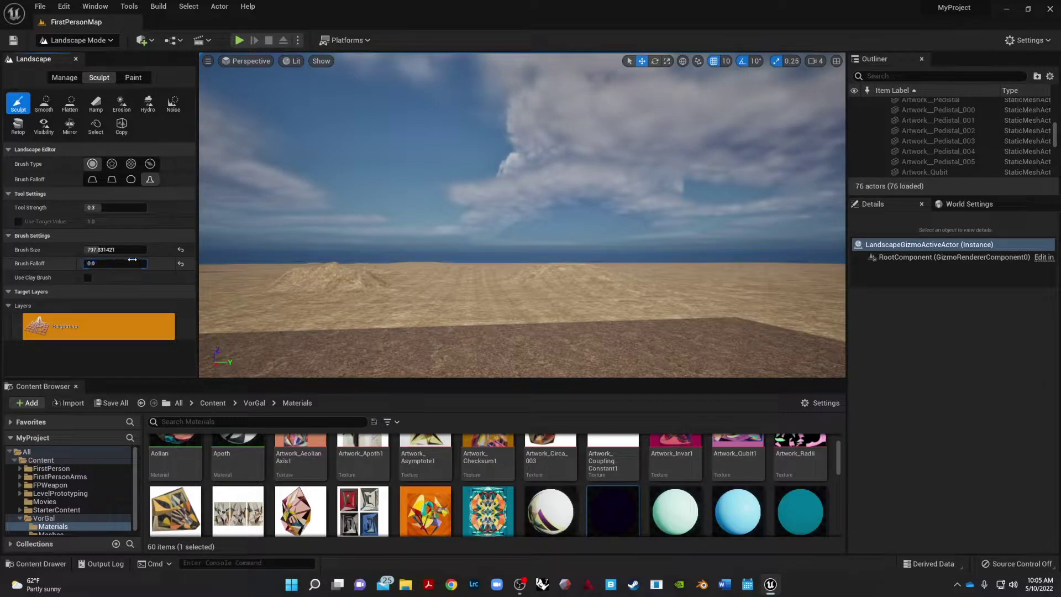
pyautogui.moveTo(320, 265); pyautogui.dragTo(340, 217)
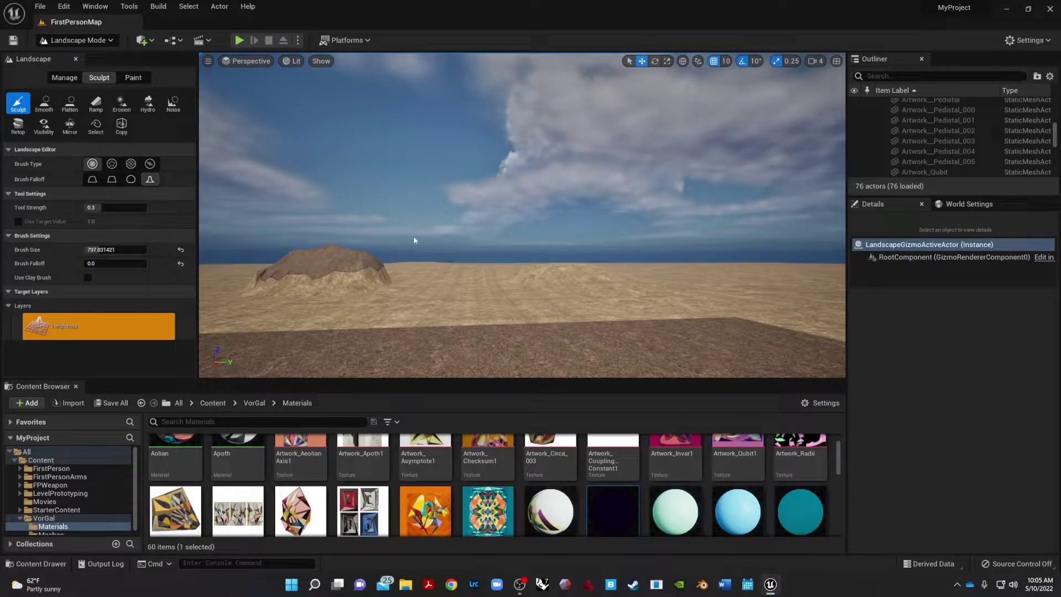
pyautogui.keyDown('shift'); pyautogui.moveTo(406, 242); pyautogui.dragTo(435, 277); pyautogui.keyUp('shift')
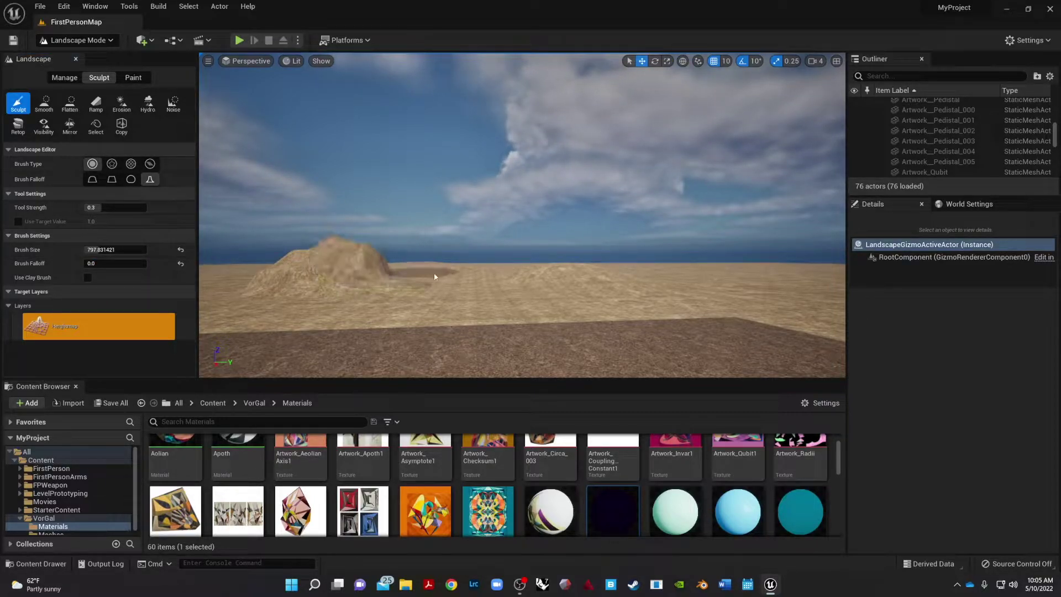
pyautogui.moveTo(448, 292)
pyautogui.mouseDown(button='right')
pyautogui.moveTo(429, 320)
pyautogui.moveTo(465, 318)
pyautogui.moveTo(386, 315)
pyautogui.moveTo(479, 316)
pyautogui.moveTo(428, 286)
pyautogui.moveTo(387, 284)
pyautogui.moveTo(439, 293)
pyautogui.mouseUp(button='right')
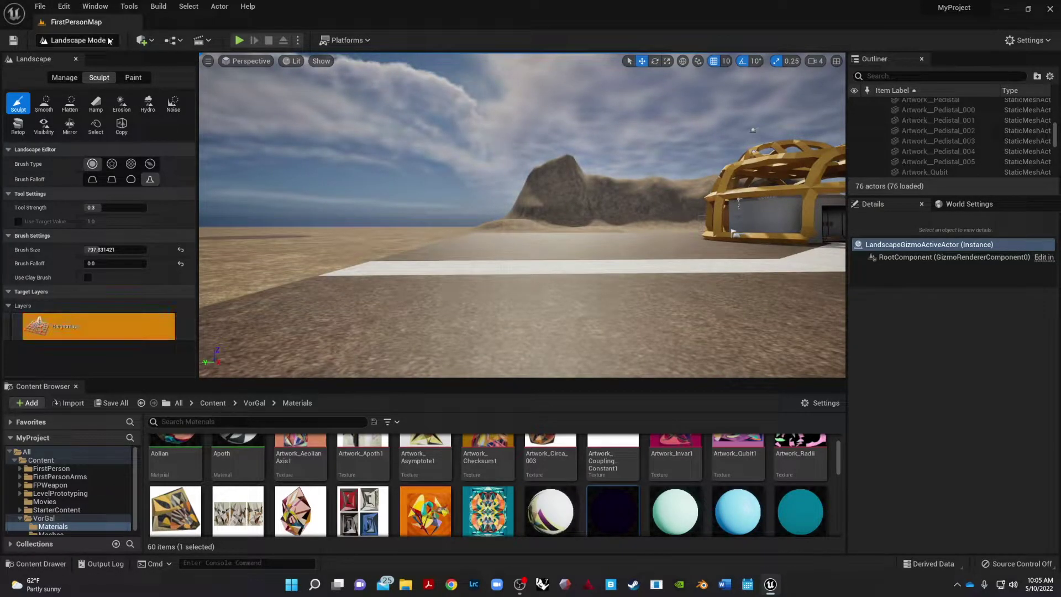
# Step: Switch from landscape editing back to Select mode and frame the gallery building with the dark sculpture
pyautogui.click(76, 40)
pyautogui.click(83, 71)
pyautogui.moveTo(387, 221)
pyautogui.mouseDown(button='right')
pyautogui.moveTo(409, 222)
pyautogui.moveTo(408, 172)
pyautogui.moveTo(412, 195)
pyautogui.mouseUp(button='right')
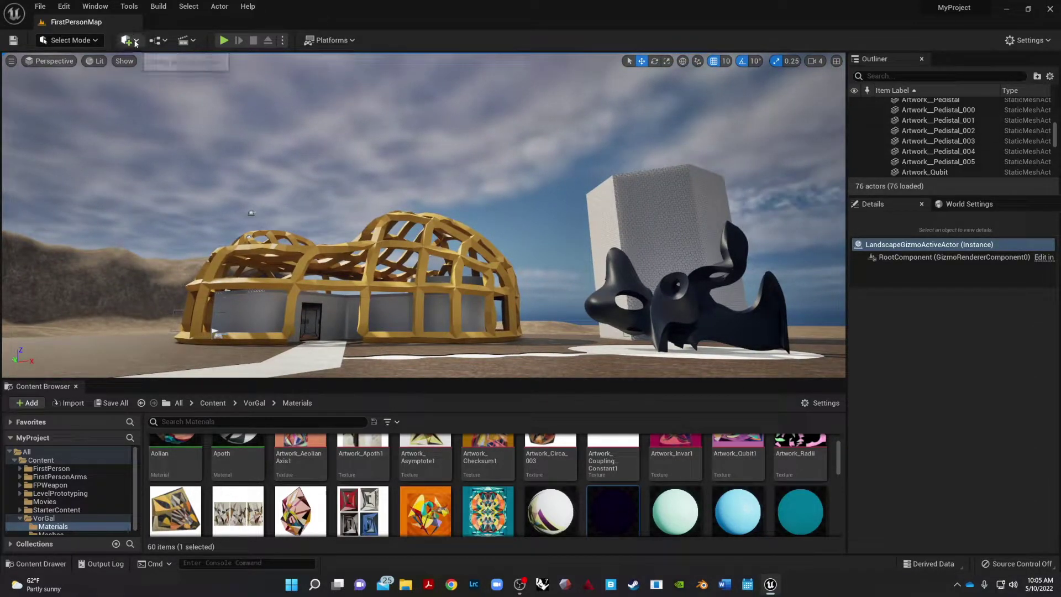
# Step: Open the Quixel Bridge asset library and browse its new 3D models and 3D plants
pyautogui.click(29, 403)
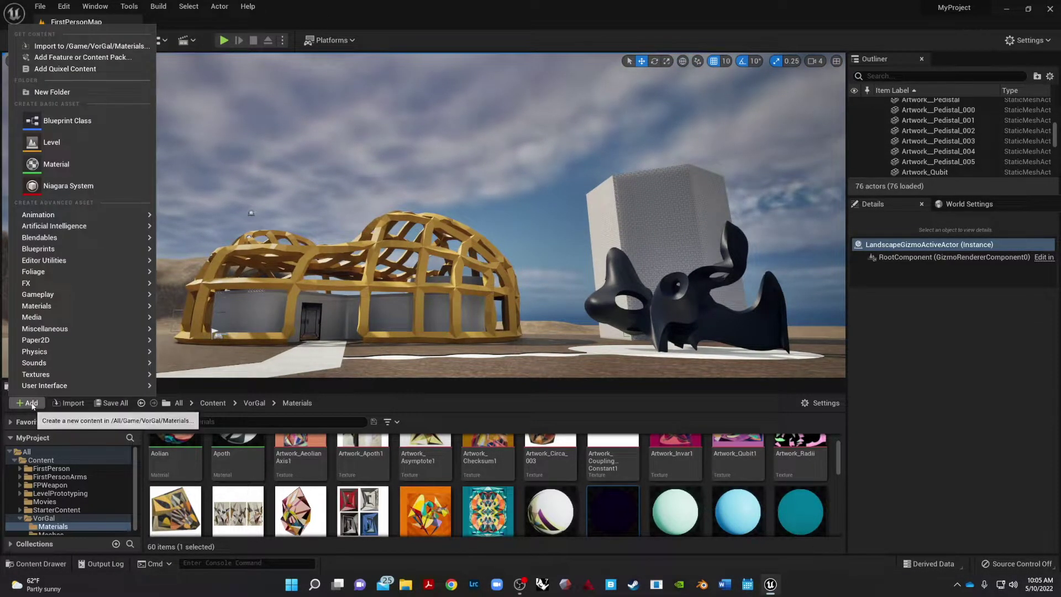
pyautogui.click(62, 69)
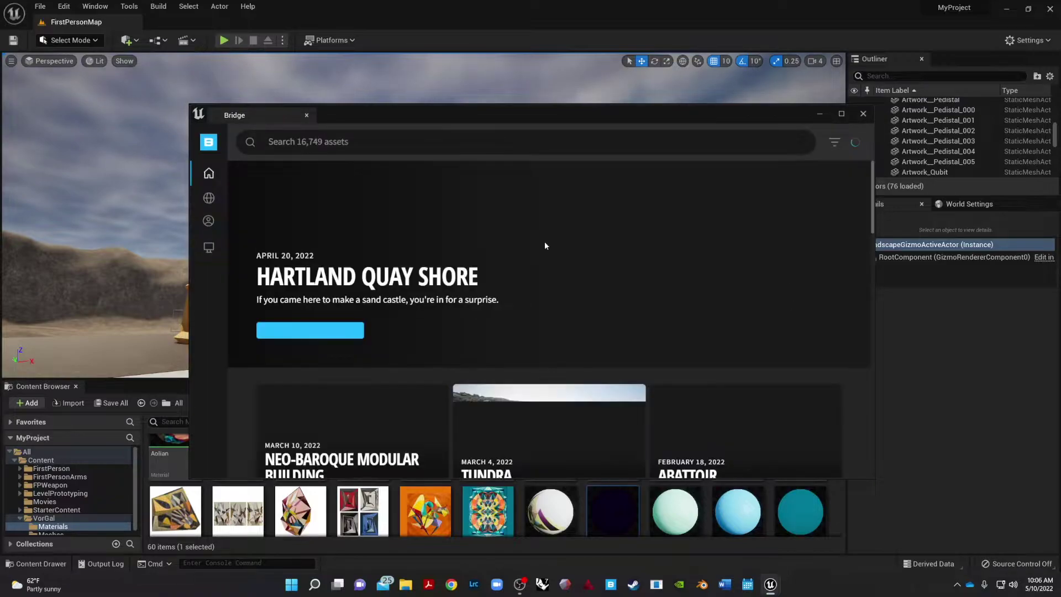
pyautogui.moveTo(576, 121); pyautogui.dragTo(444, 81)
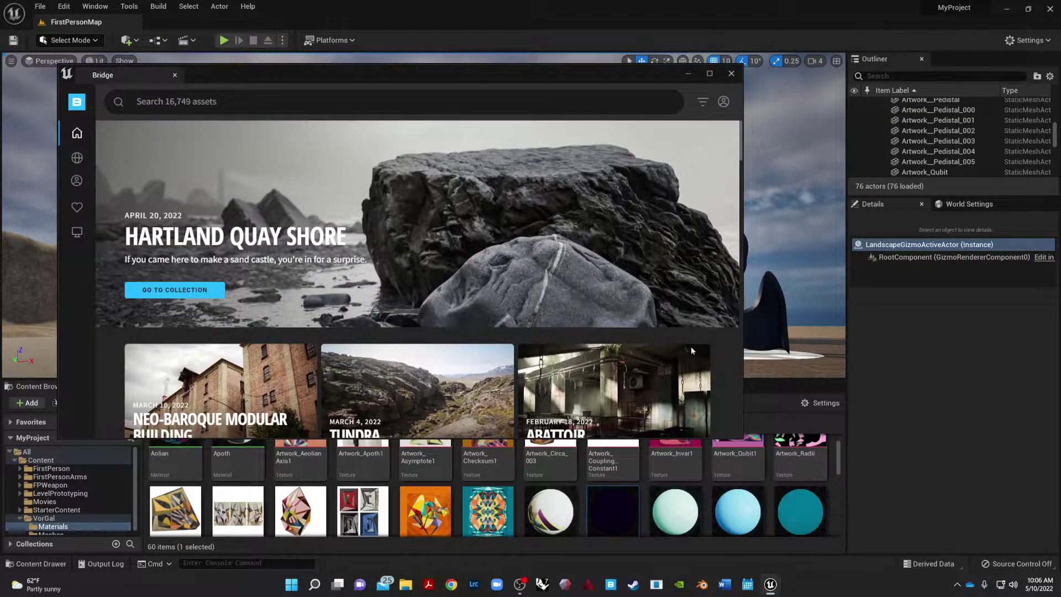
pyautogui.scroll(-3, 457, 333)
pyautogui.scroll(-5, 303, 320)
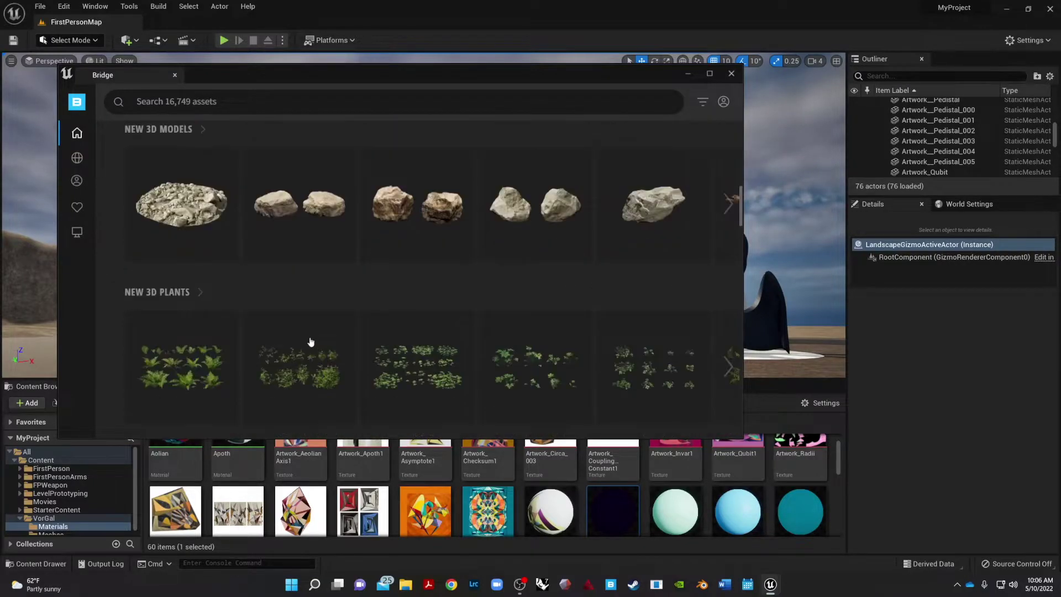
pyautogui.scroll(-2, 153, 344)
pyautogui.scroll(-2, 153, 344)
pyautogui.scroll(3, 531, 344)
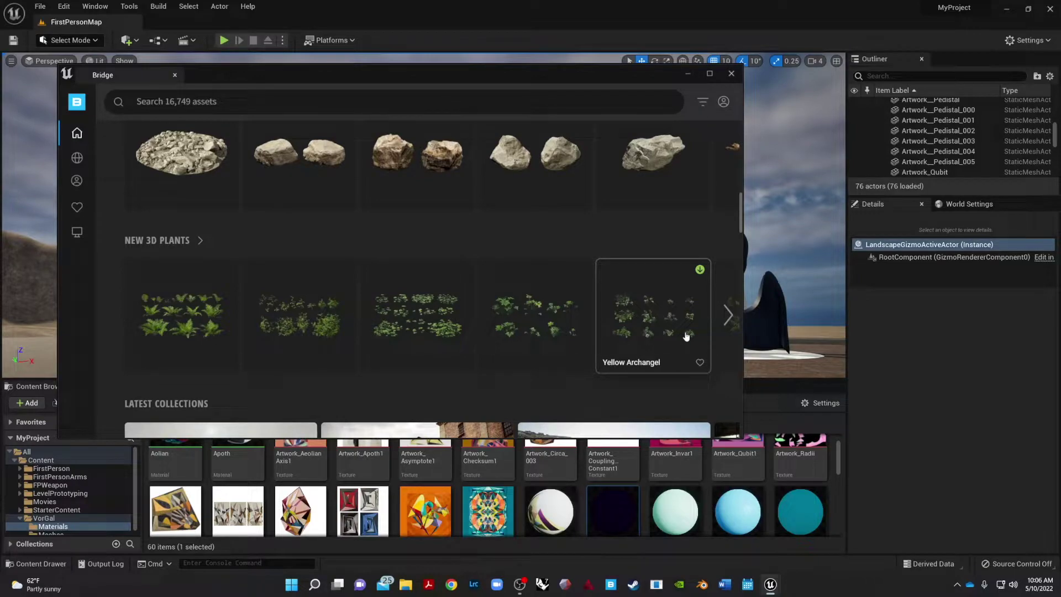
pyautogui.click(727, 315)
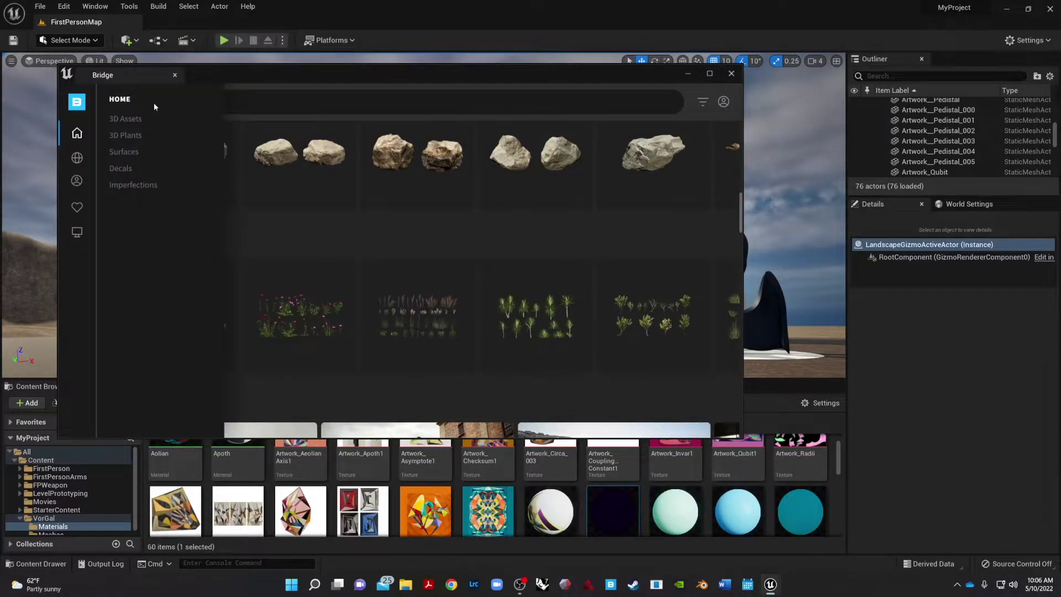
# Step: Search the Bridge library for "cact" and open the Quixel Cactus collection to see its assets
pyautogui.write('cacu')
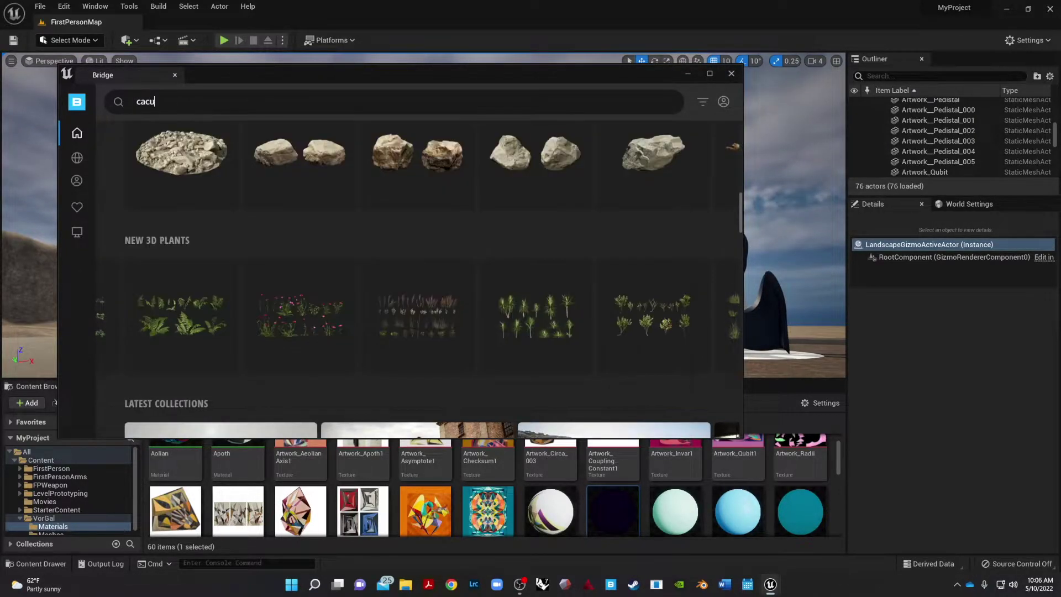
pyautogui.press('BackSpace')
pyautogui.write('t')
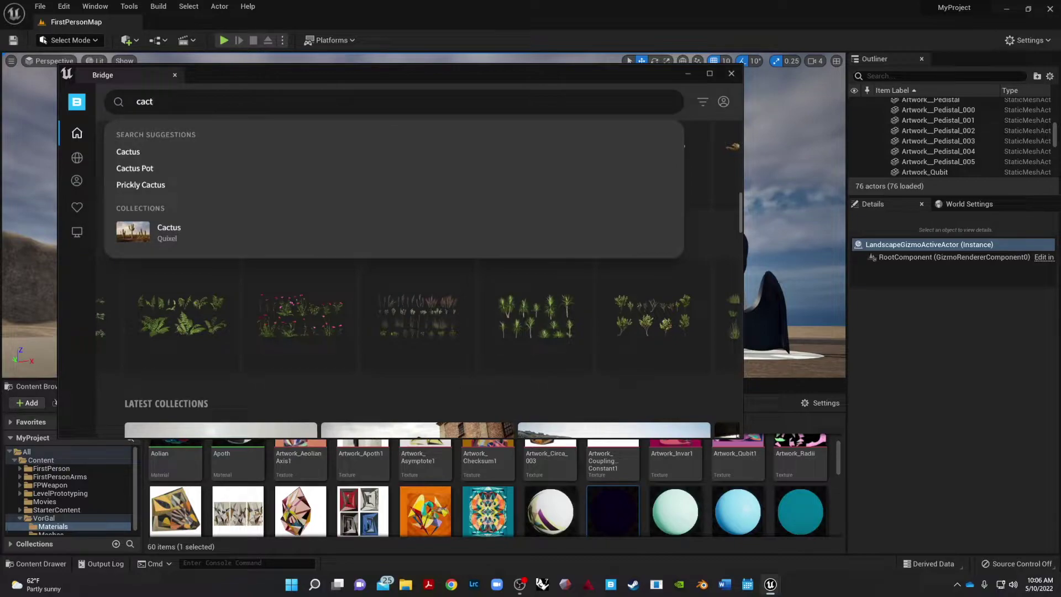
pyautogui.write('s')
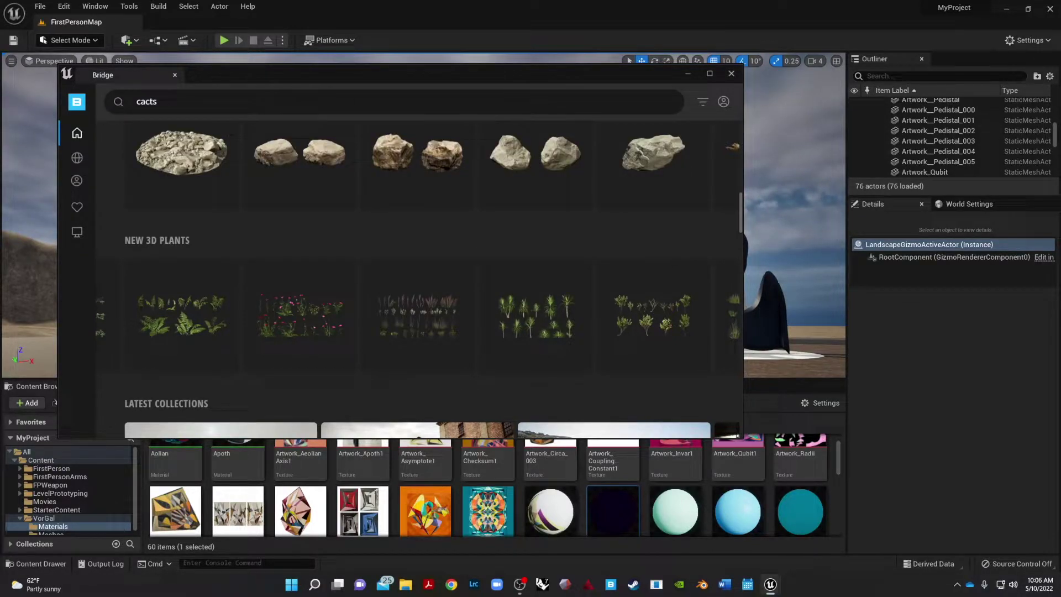
pyautogui.press('BackSpace')
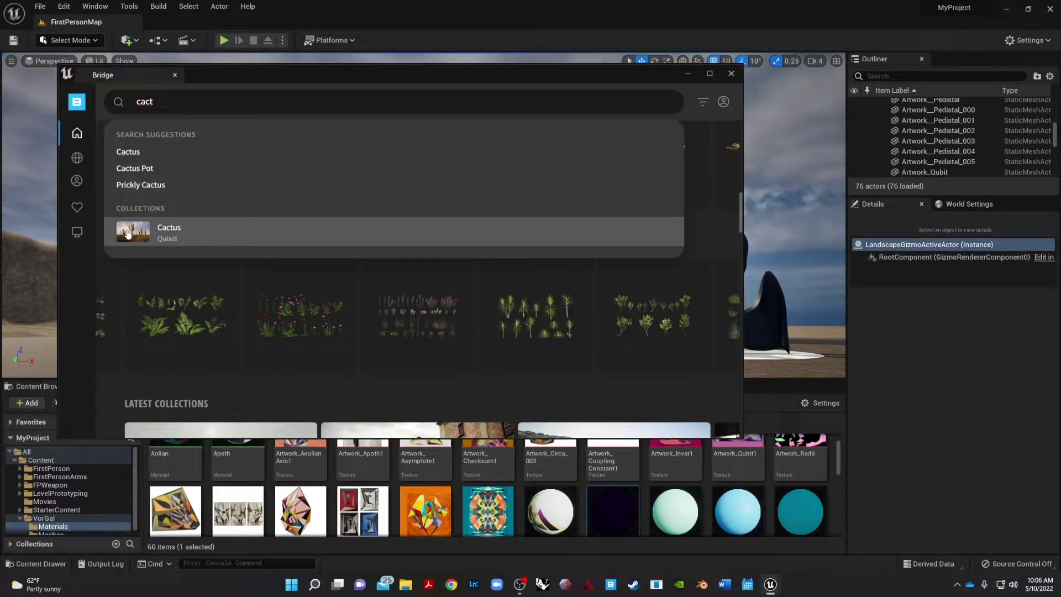
pyautogui.click(255, 235)
pyautogui.scroll(-4, 348, 307)
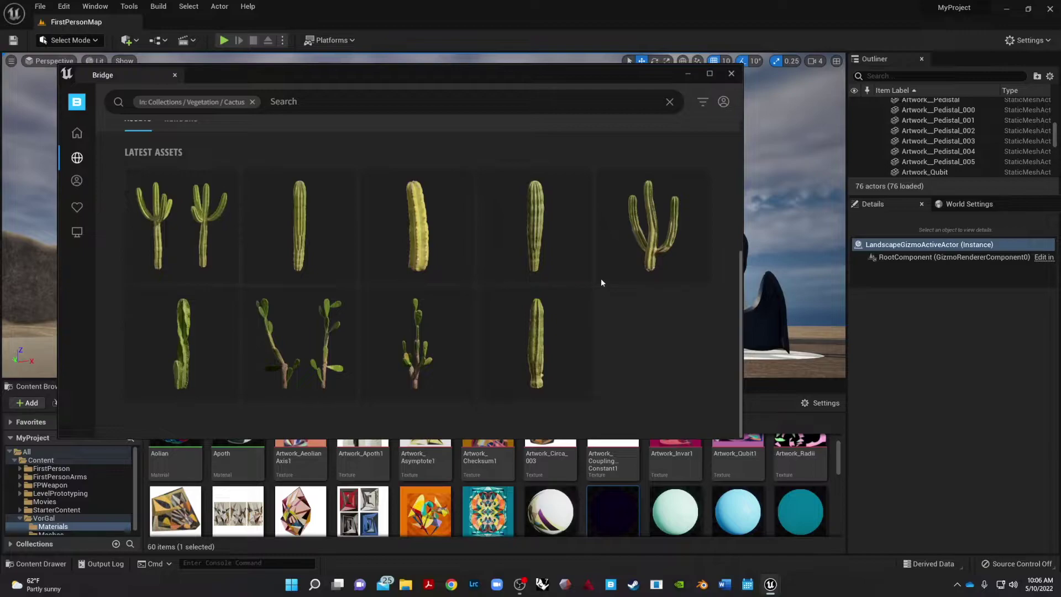
# Step: Download the tall multi-armed Cactus 3D plant at Medium Quality and add it to the project
pyautogui.click(648, 233)
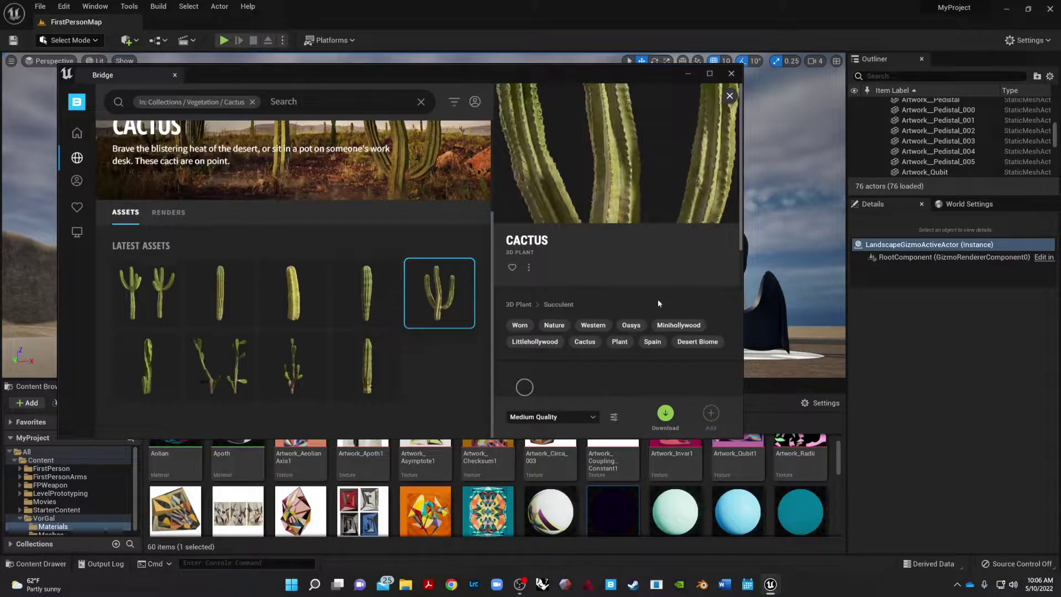
pyautogui.scroll(-3, 565, 356)
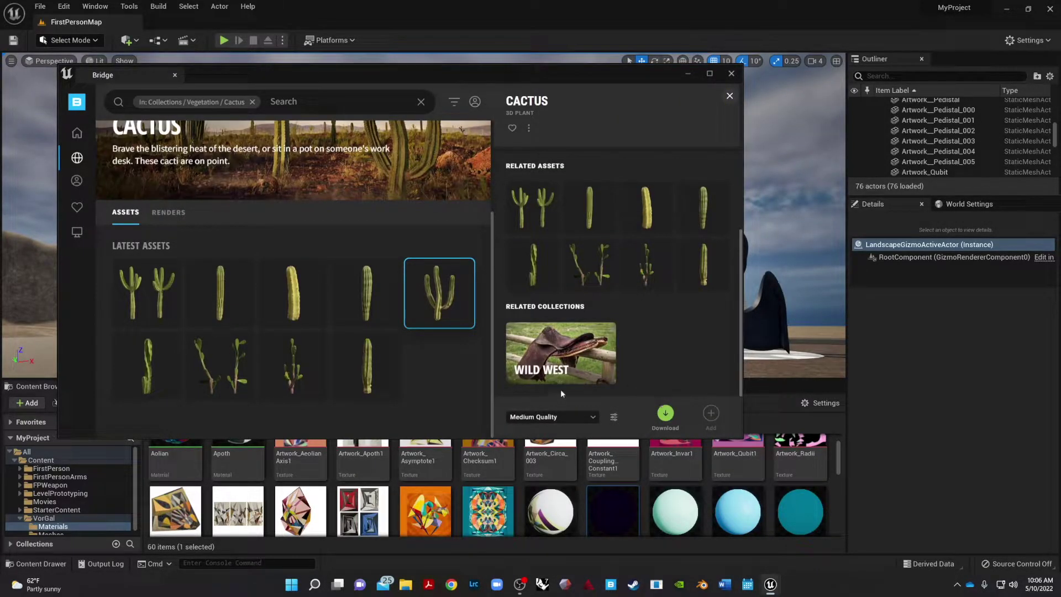
pyautogui.scroll(3, 673, 342)
pyautogui.scroll(-3, 672, 345)
pyautogui.click(667, 414)
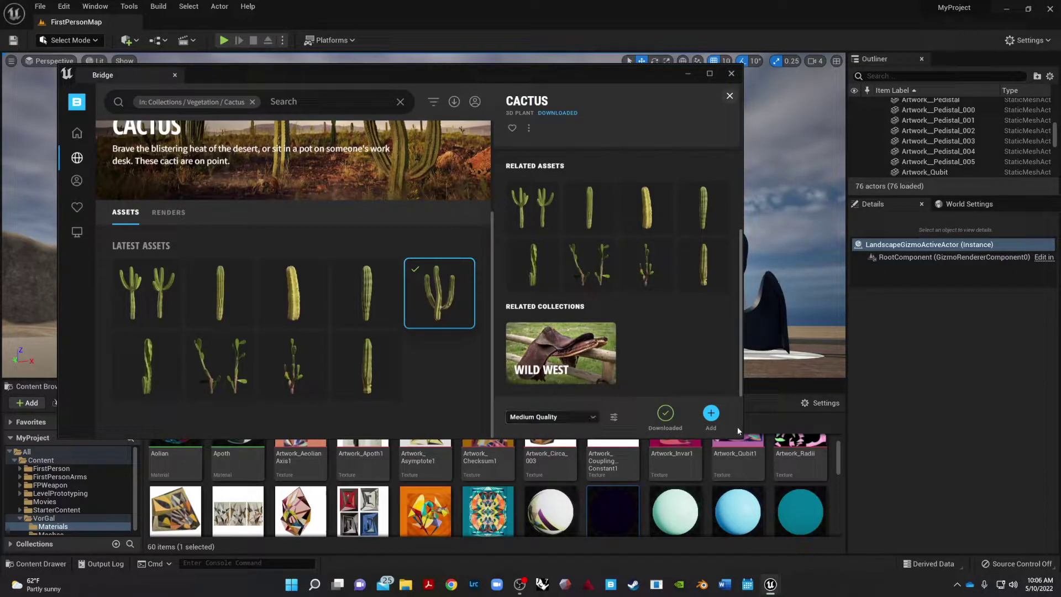
pyautogui.click(712, 414)
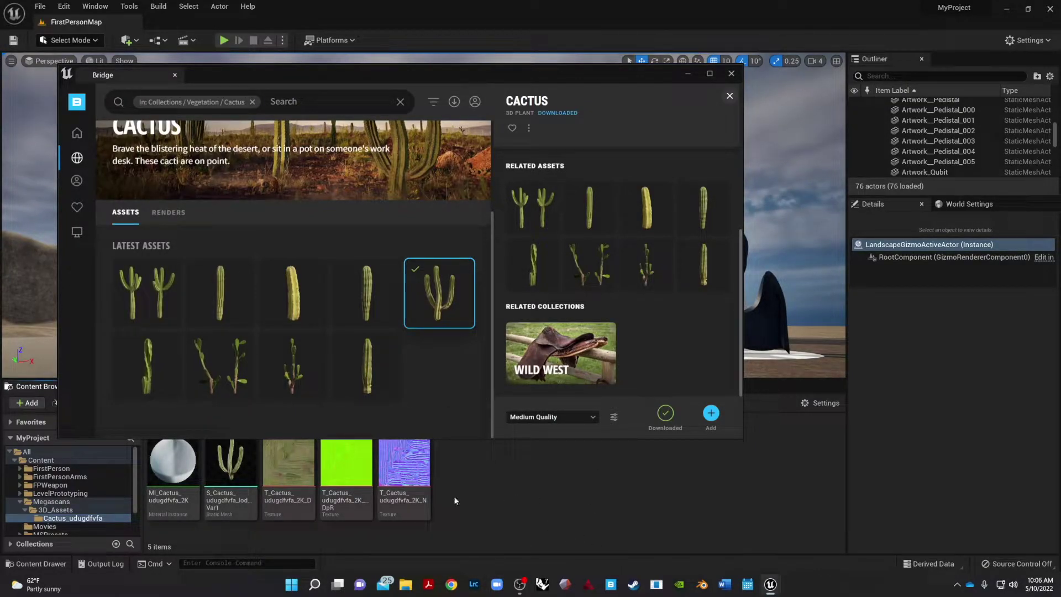
# Step: Open the cactus asset folder under Megascans 3D_Assets, minimize Bridge, and place the S_Cactus static mesh in front of the gallery
pyautogui.click(51, 502)
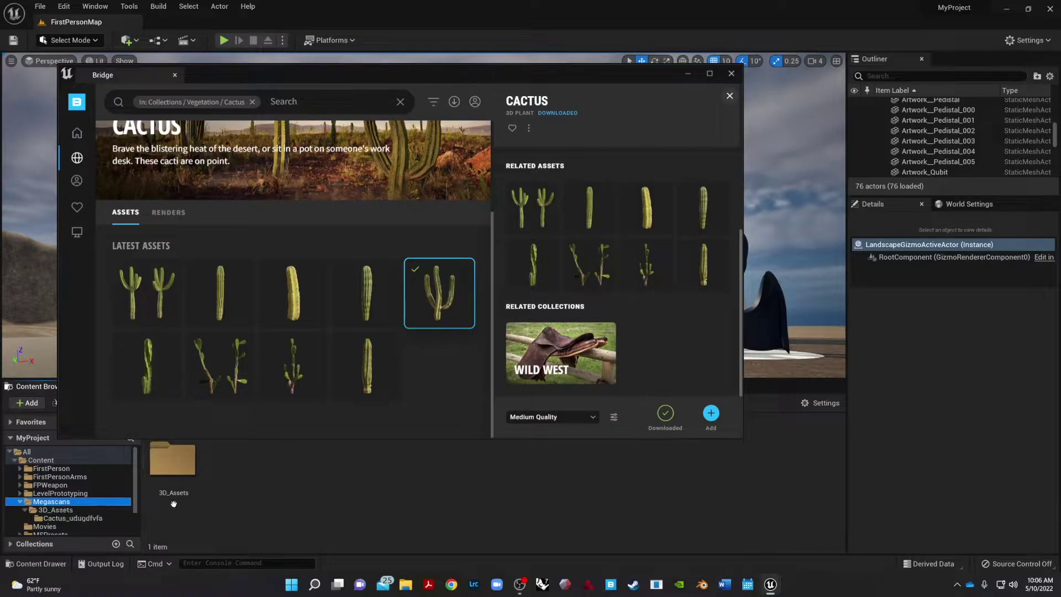
pyautogui.doubleClick(174, 500)
pyautogui.doubleClick(182, 500)
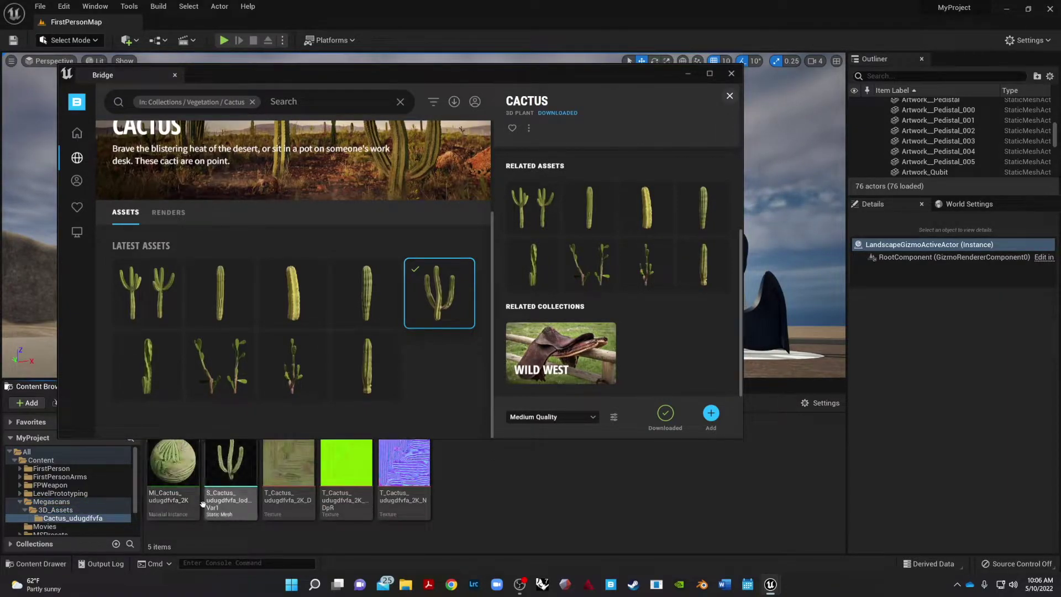
pyautogui.click(688, 74)
pyautogui.click(230, 470)
pyautogui.moveTo(229, 475); pyautogui.dragTo(457, 342)
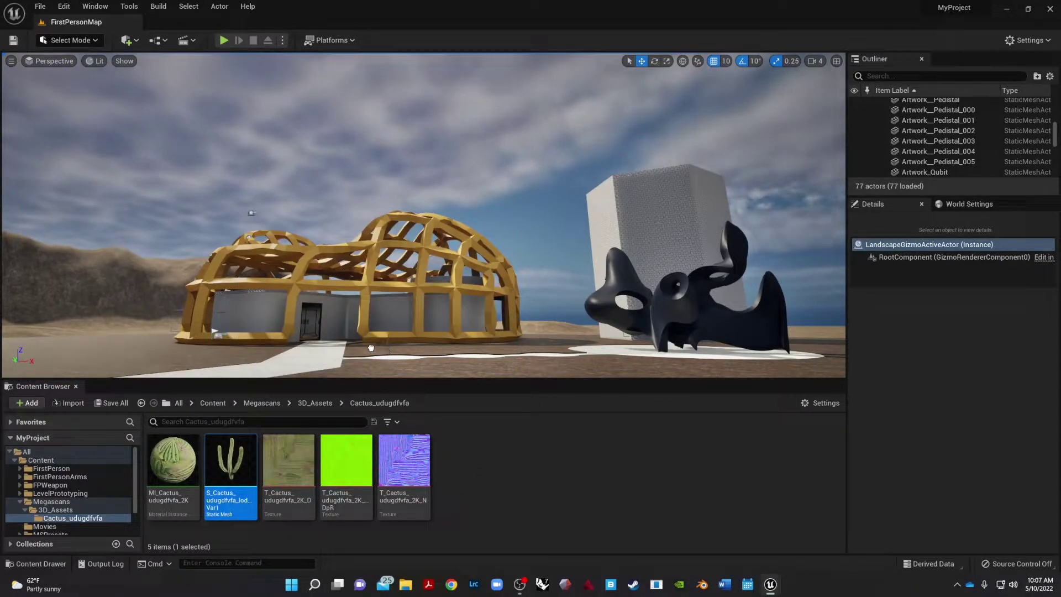
# Step: Scale the cactus in front of the gallery up to 2.75 in X, 2.5 in Y and 3.5 in Z
pyautogui.moveTo(365, 351); pyautogui.dragTo(366, 351)
pyautogui.press('r')
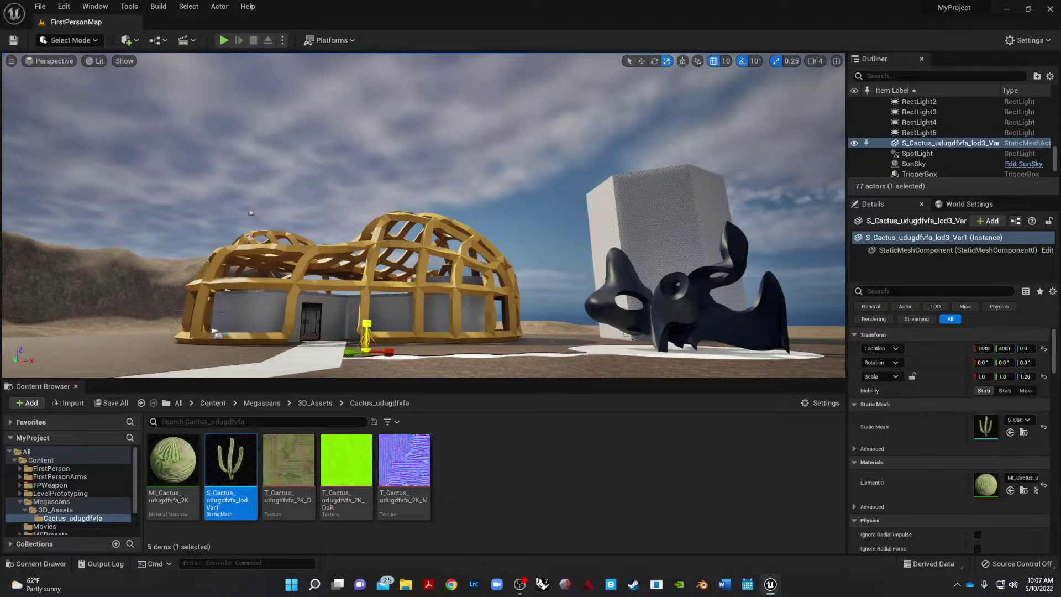
pyautogui.moveTo(366, 322); pyautogui.dragTo(347, 354)
pyautogui.press('f')
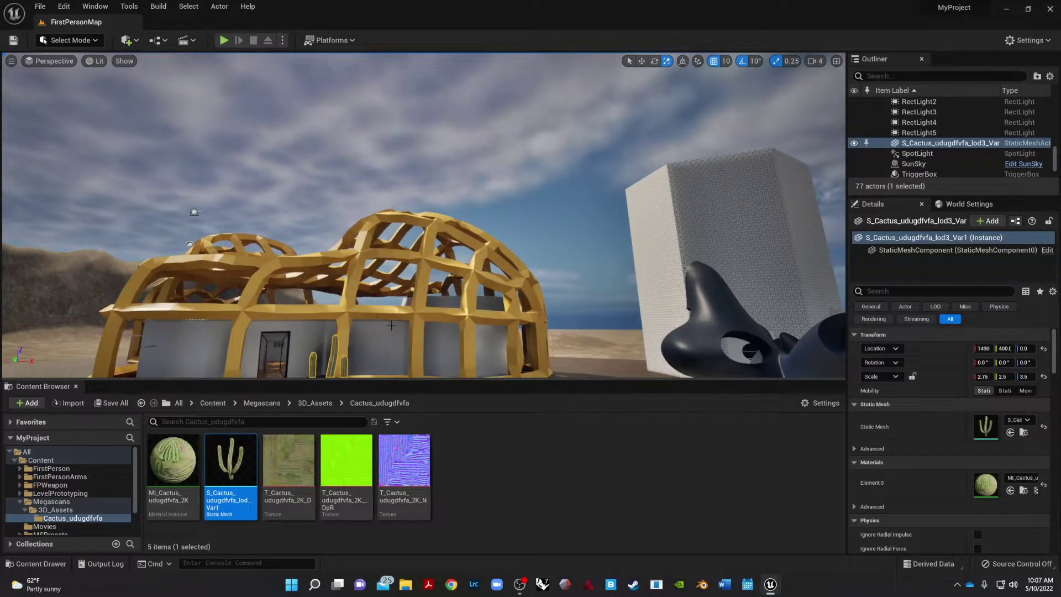
# Step: Play the level in the editor, walk up to the enlarged cactus to check its size, and stop the session
pyautogui.hotkey('alt', 'p')
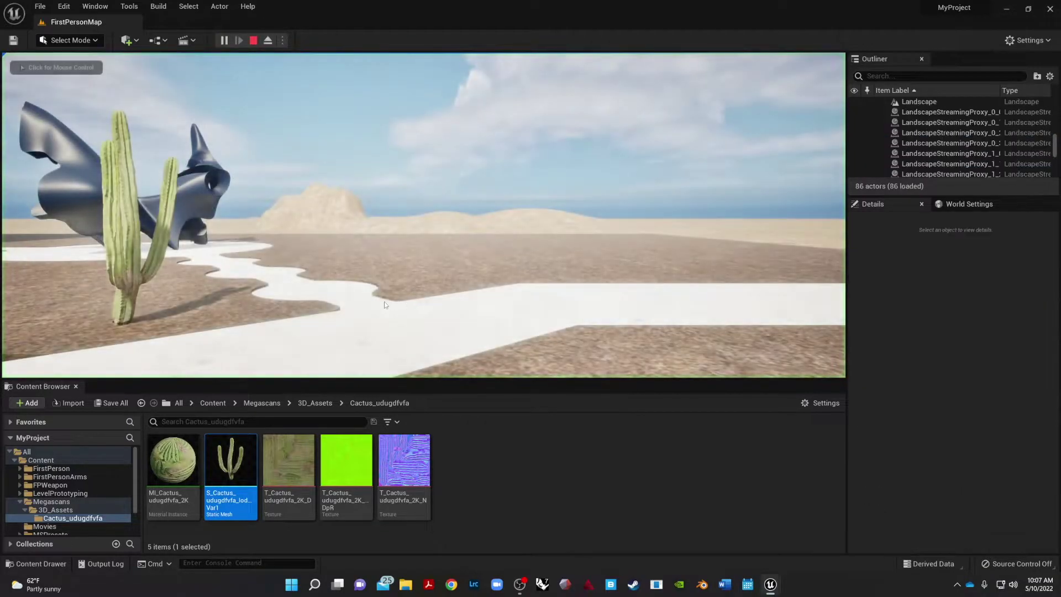
pyautogui.click(385, 304)
pyautogui.press('w')
pyautogui.click(385, 305)
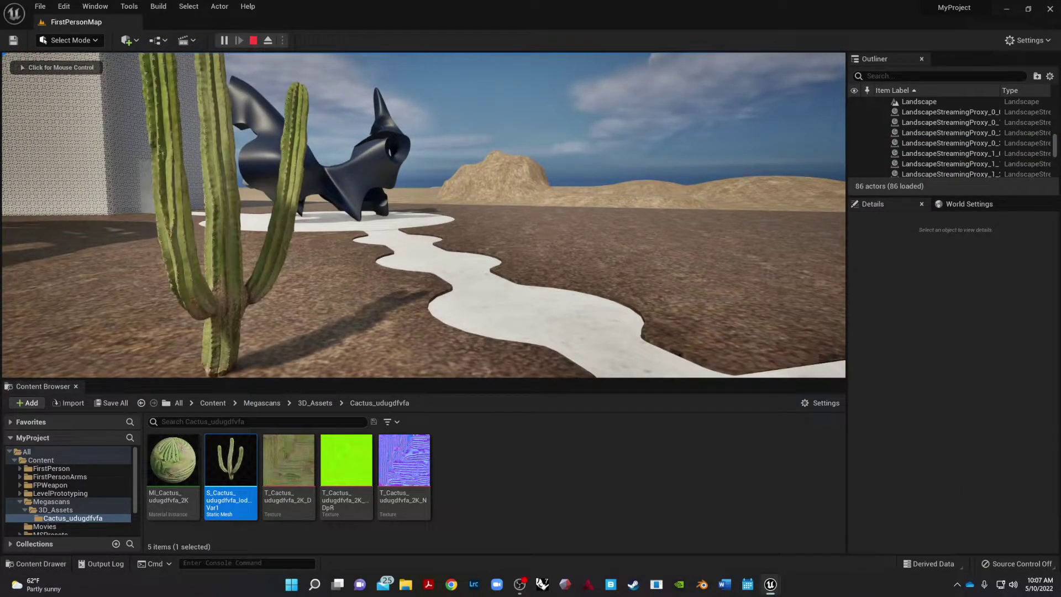
pyautogui.press('w')
pyautogui.hotkey('shift', 'F1')
pyautogui.press('Escape')
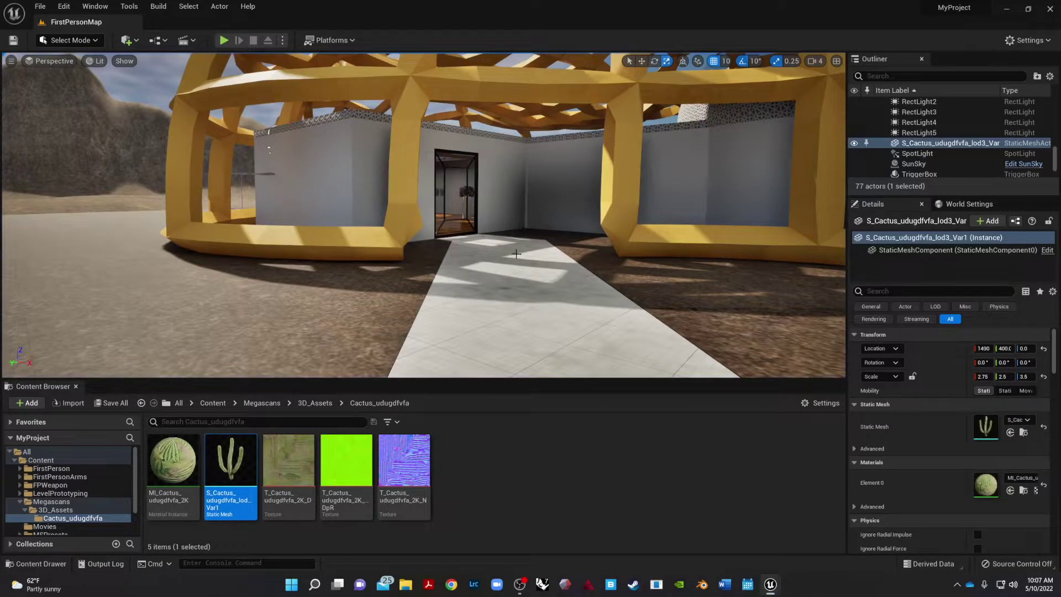
# Step: Examine the Foliage mode's paint options and the dialog for creating a Static Mesh Foliage asset, and return to Select mode
pyautogui.press('f')
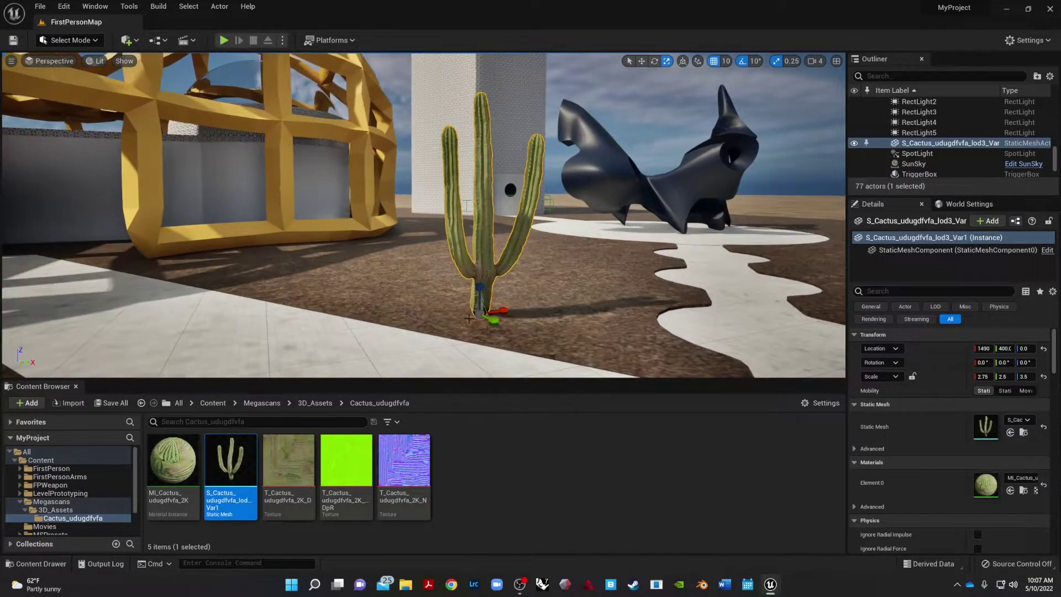
pyautogui.moveTo(473, 337); pyautogui.dragTo(323, 312)
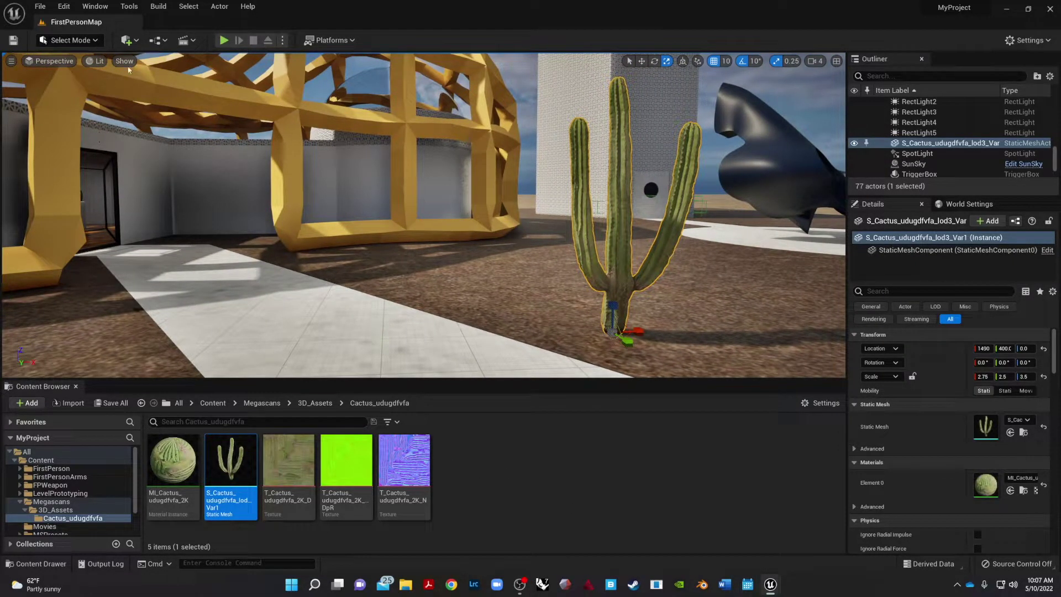
pyautogui.click(83, 41)
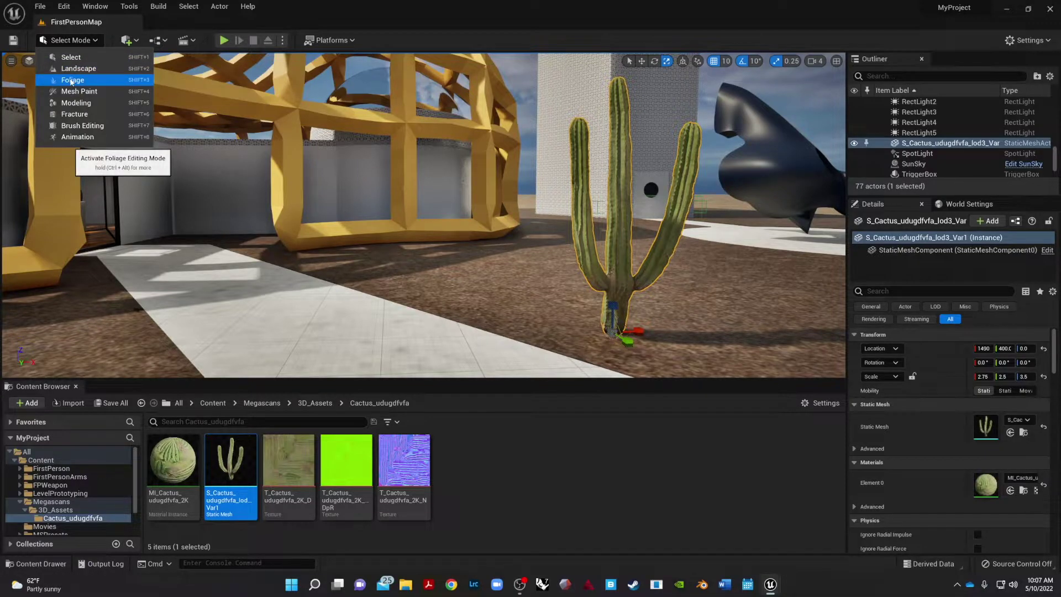
pyautogui.click(70, 82)
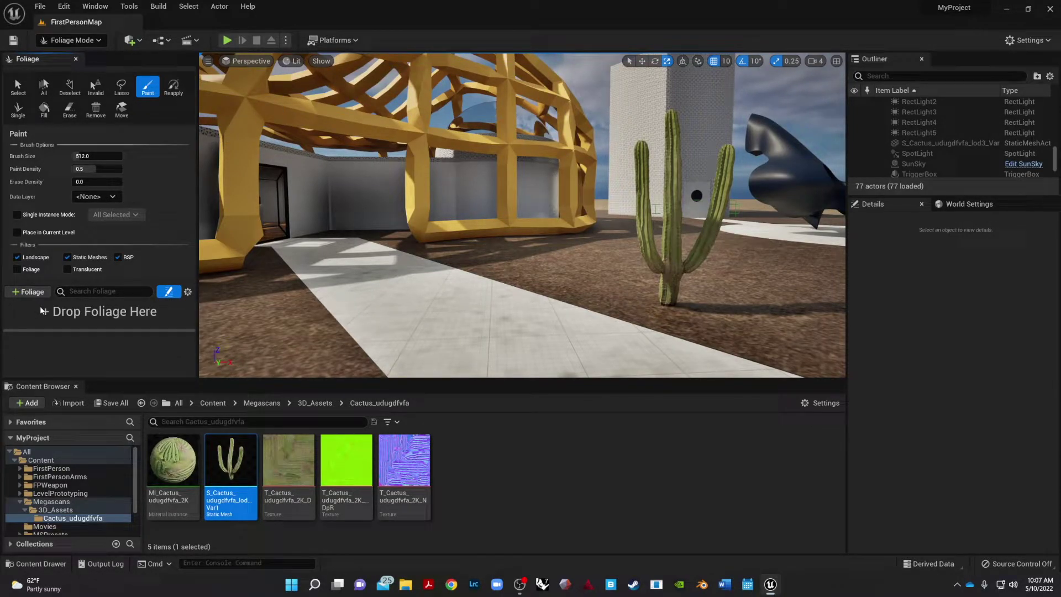
pyautogui.click(18, 292)
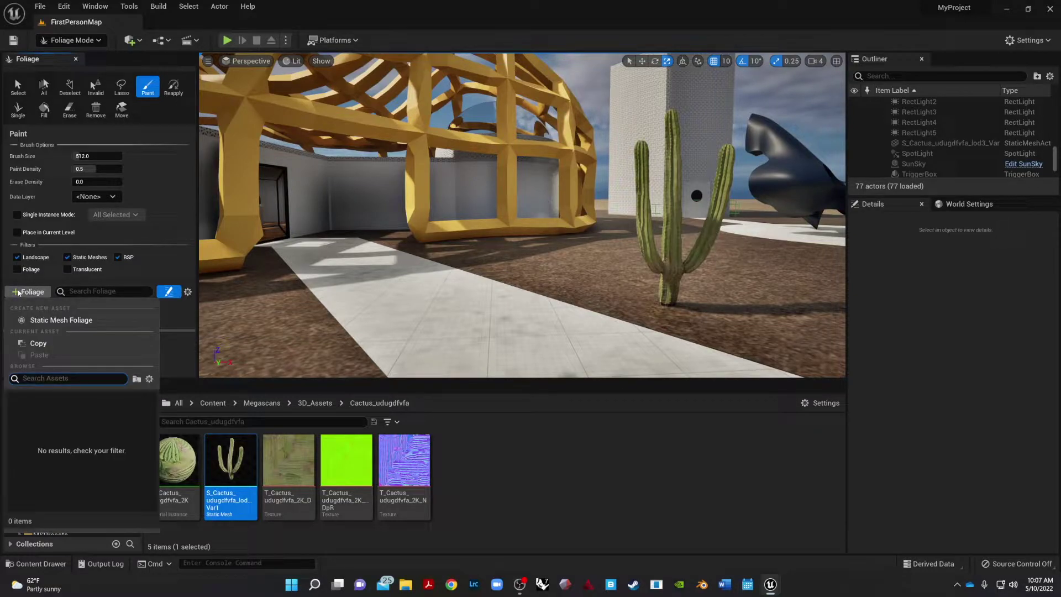
pyautogui.click(39, 320)
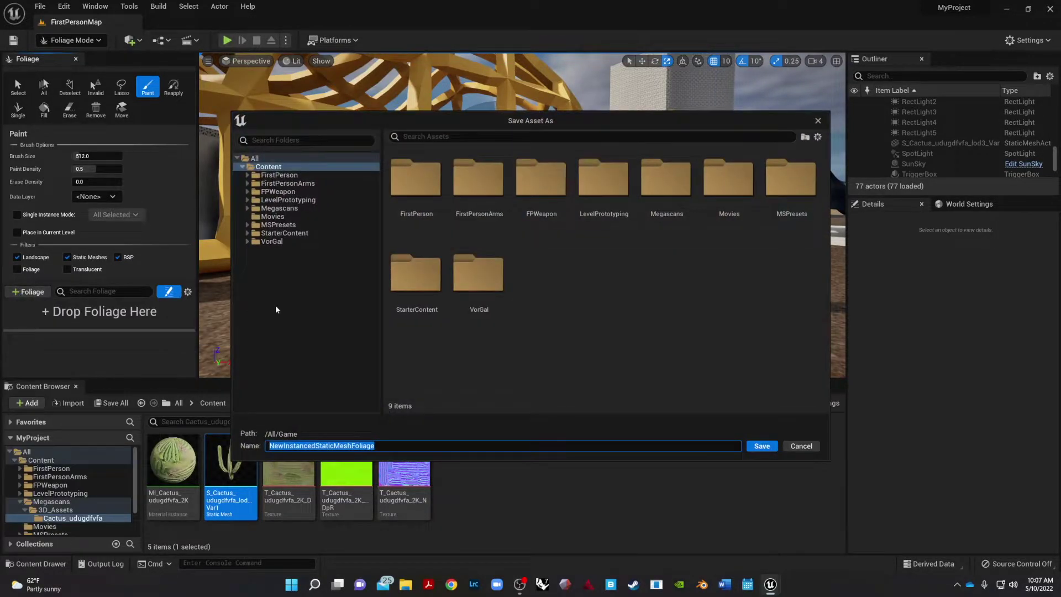
pyautogui.click(803, 449)
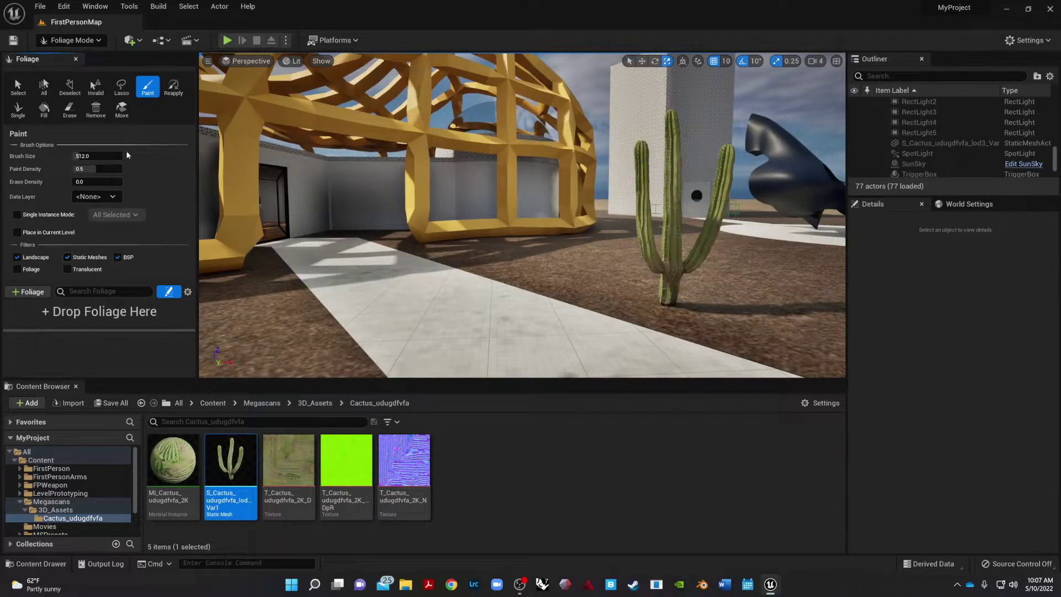
pyautogui.click(98, 39)
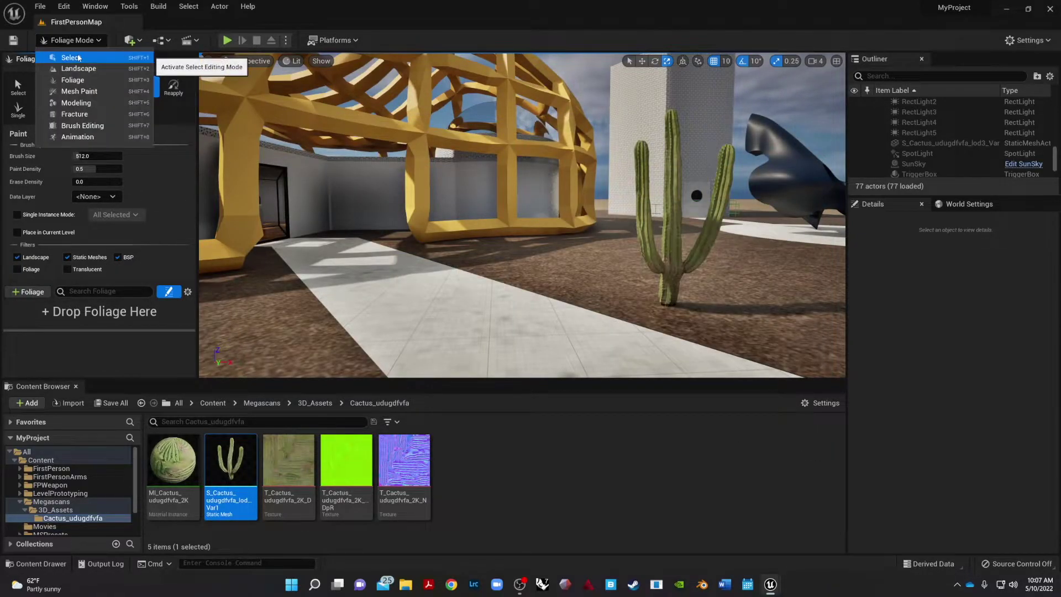
pyautogui.click(78, 55)
pyautogui.moveTo(388, 269); pyautogui.dragTo(448, 249, button='right')
pyautogui.scroll(3, 388, 269)
pyautogui.press('s')
pyautogui.moveTo(343, 258)
pyautogui.mouseDown(button='right')
pyautogui.moveTo(393, 257)
pyautogui.moveTo(472, 207)
pyautogui.mouseUp(button='right')
pyautogui.moveTo(521, 252)
pyautogui.mouseDown(button='right')
pyautogui.moveTo(573, 263)
pyautogui.moveTo(495, 286)
pyautogui.mouseUp(button='right')
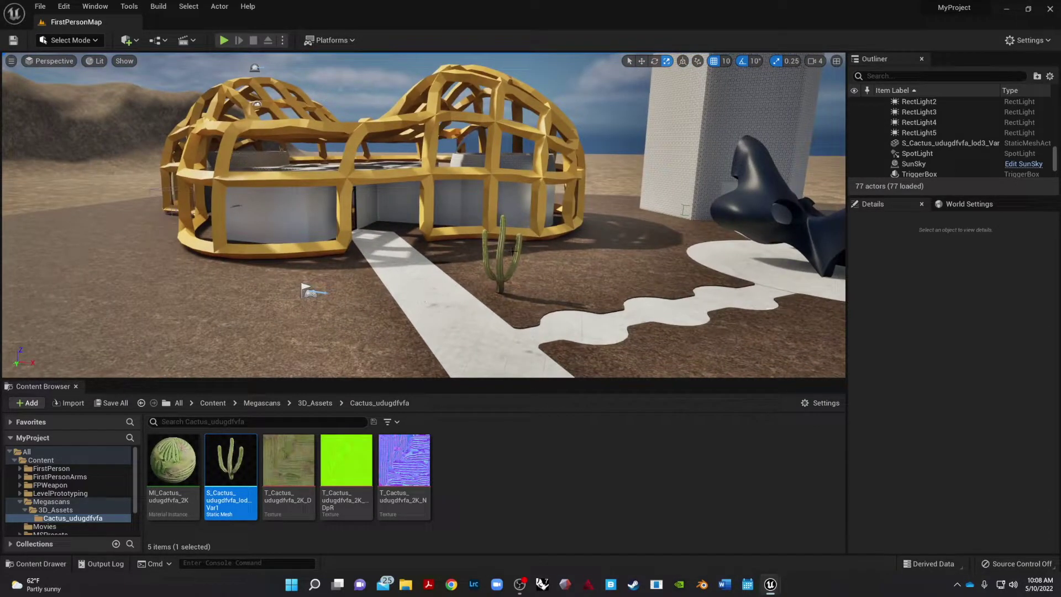
pyautogui.moveTo(485, 230); pyautogui.dragTo(512, 233, button='right')
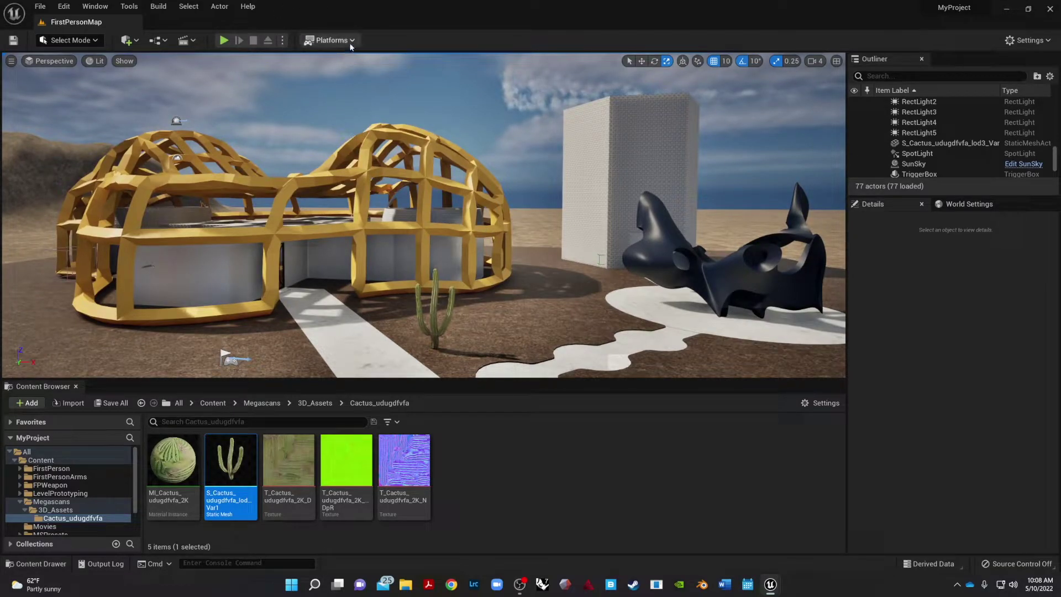
# Step: Package the project for Windows into the Packaged folder inside VorGal on the F: drive
pyautogui.click(334, 41)
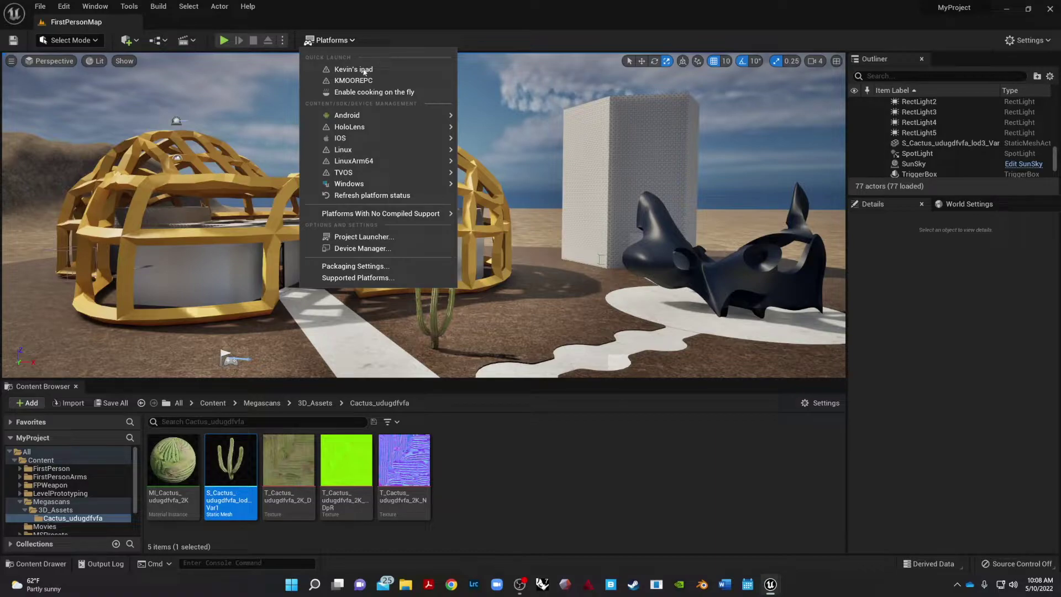
pyautogui.moveTo(382, 187)
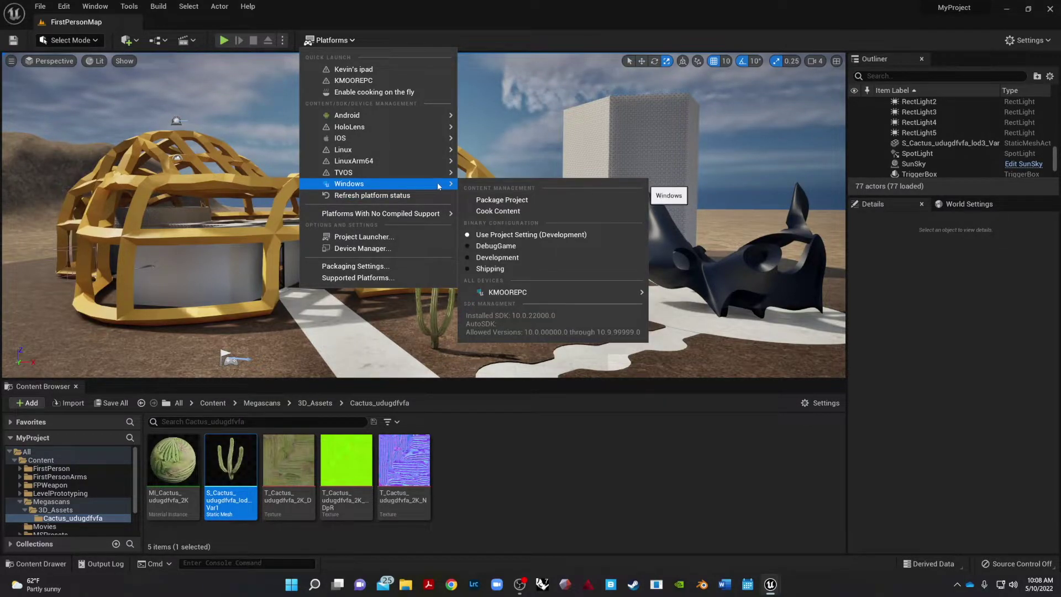
pyautogui.moveTo(356, 141)
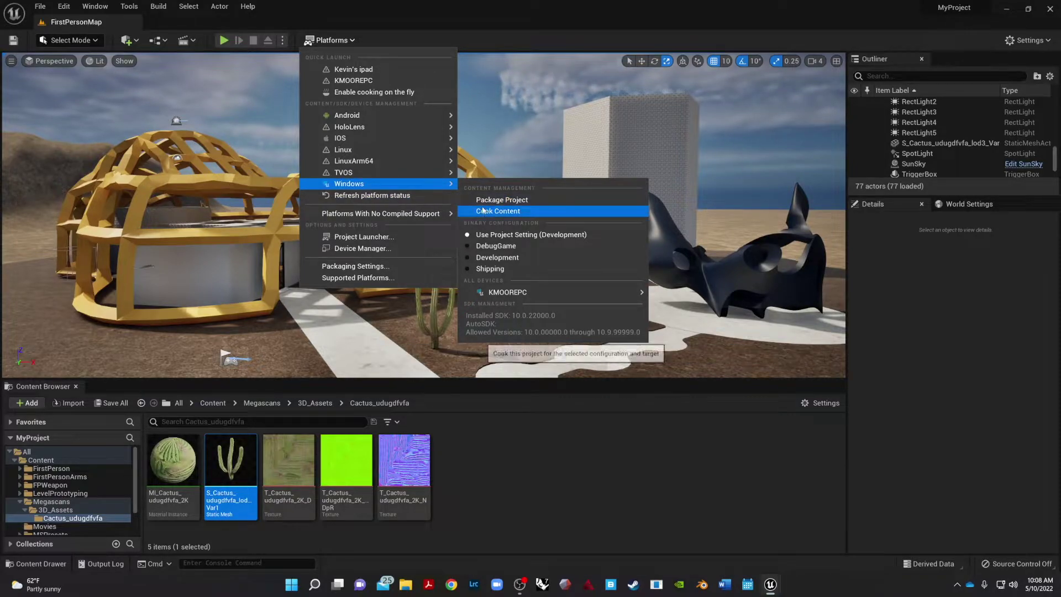
pyautogui.click(514, 203)
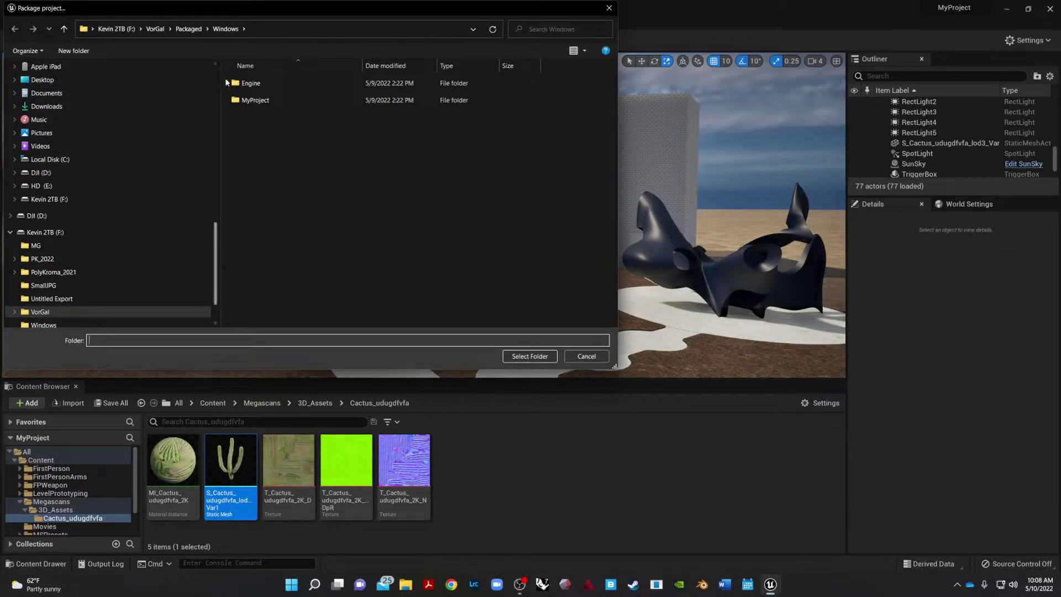
pyautogui.click(230, 28)
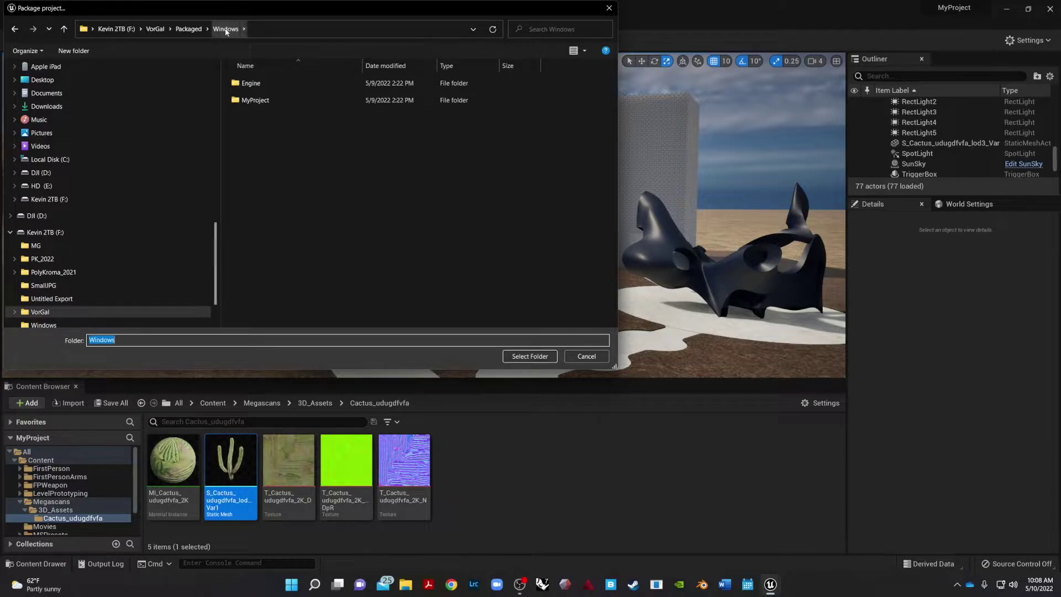
pyautogui.click(190, 28)
pyautogui.click(253, 83)
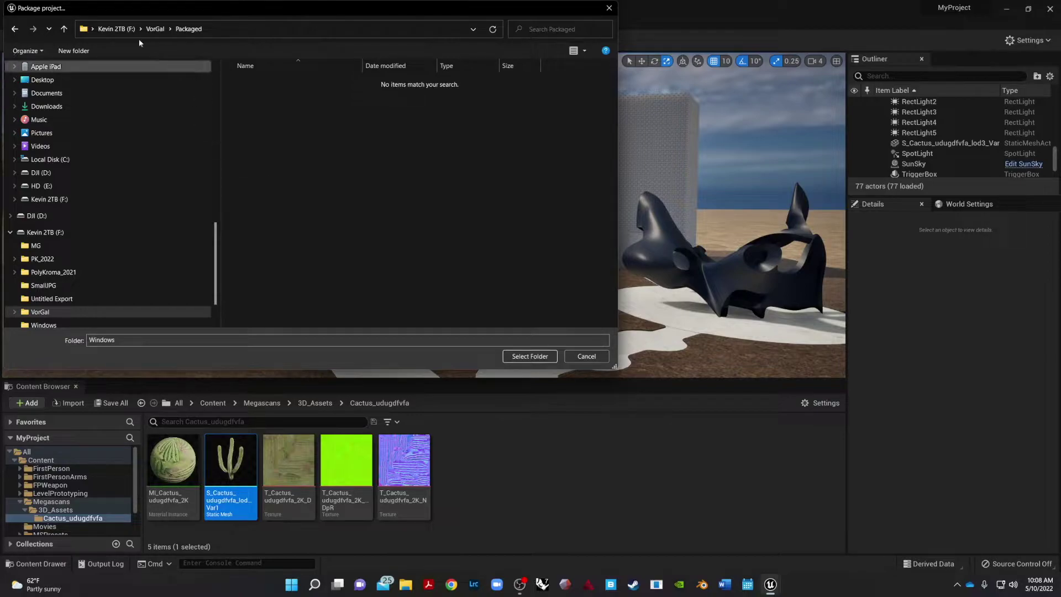
pyautogui.click(185, 31)
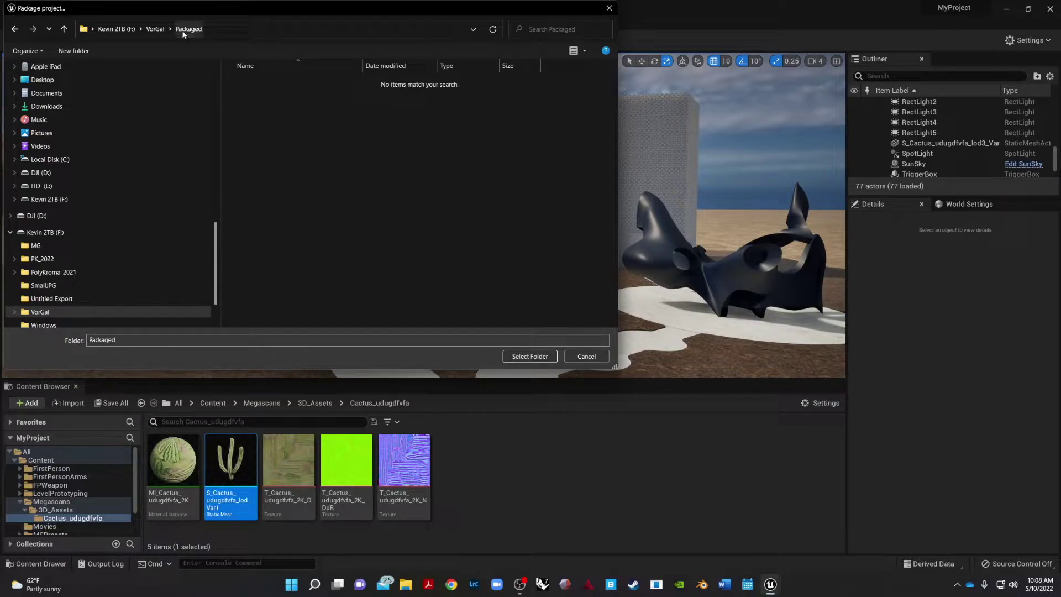
pyautogui.click(529, 356)
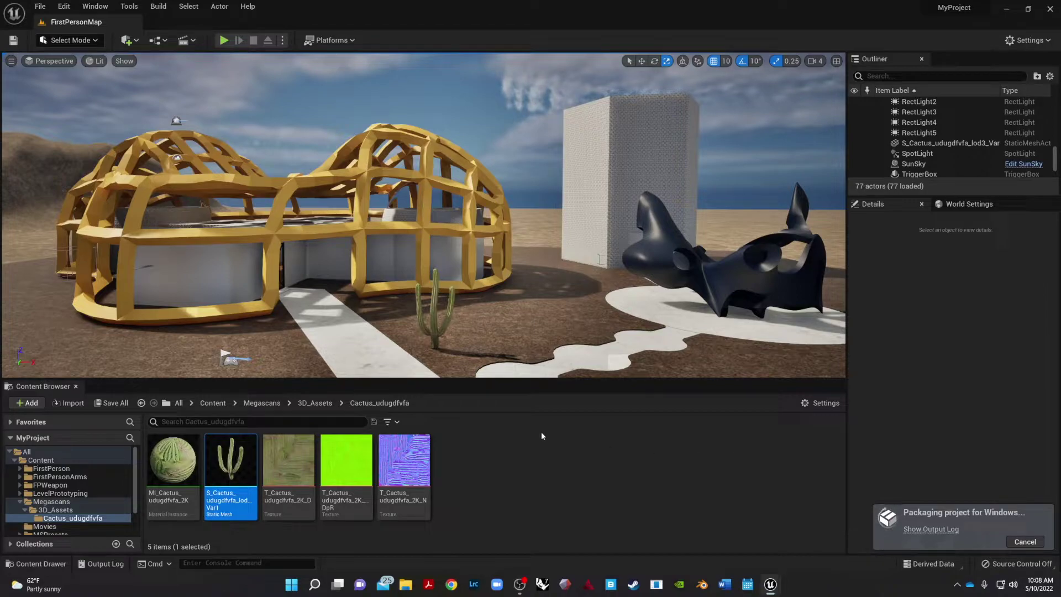
# Step: Open the Output Log of the running packaging job and look through its entries for warnings
pyautogui.click(926, 530)
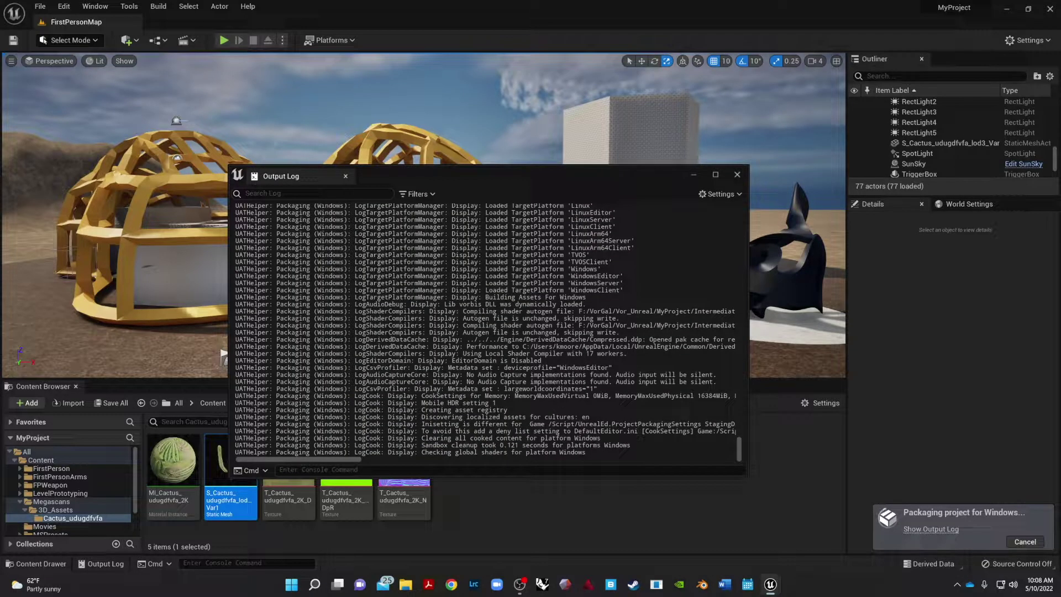
pyautogui.scroll(15, 487, 329)
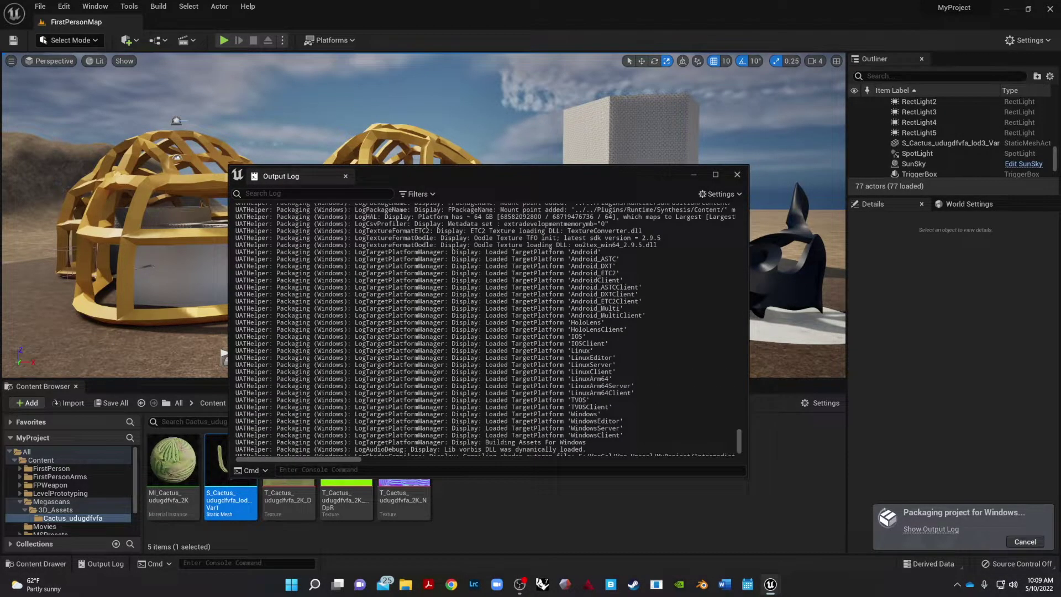
pyautogui.moveTo(738, 440); pyautogui.dragTo(734, 403)
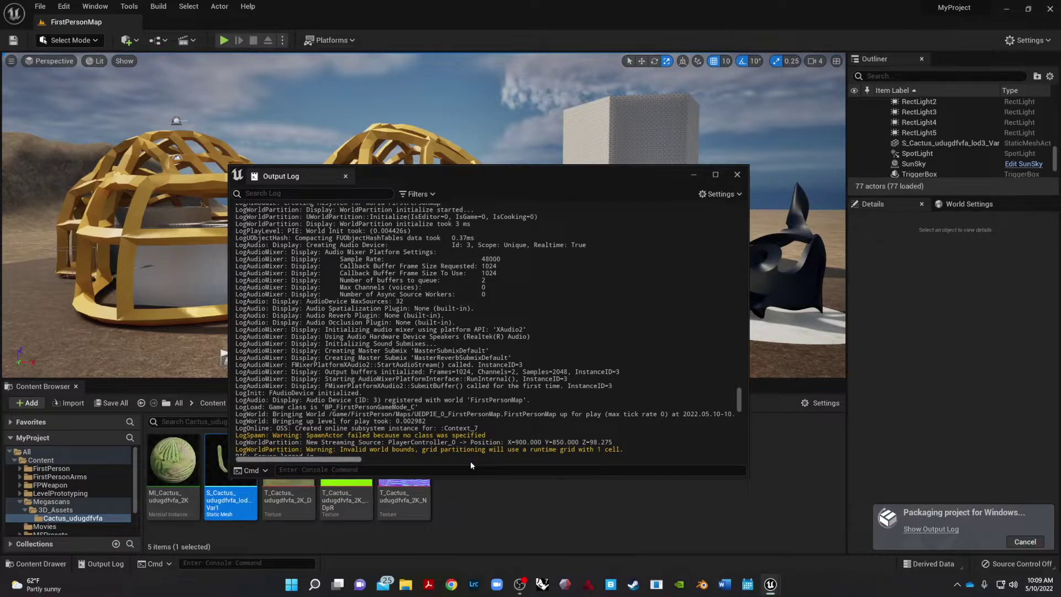
pyautogui.moveTo(739, 401); pyautogui.dragTo(751, 463)
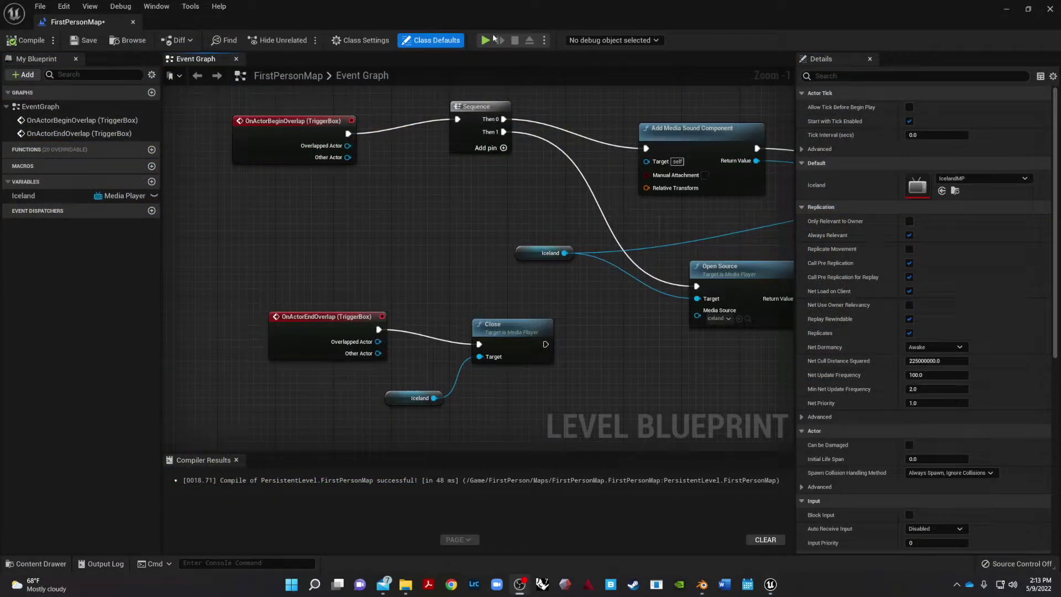
# Step: Try to play the level from the Level Blueprint and open the BP_Rifle blueprint listed in the compilation errors
pyautogui.click(485, 40)
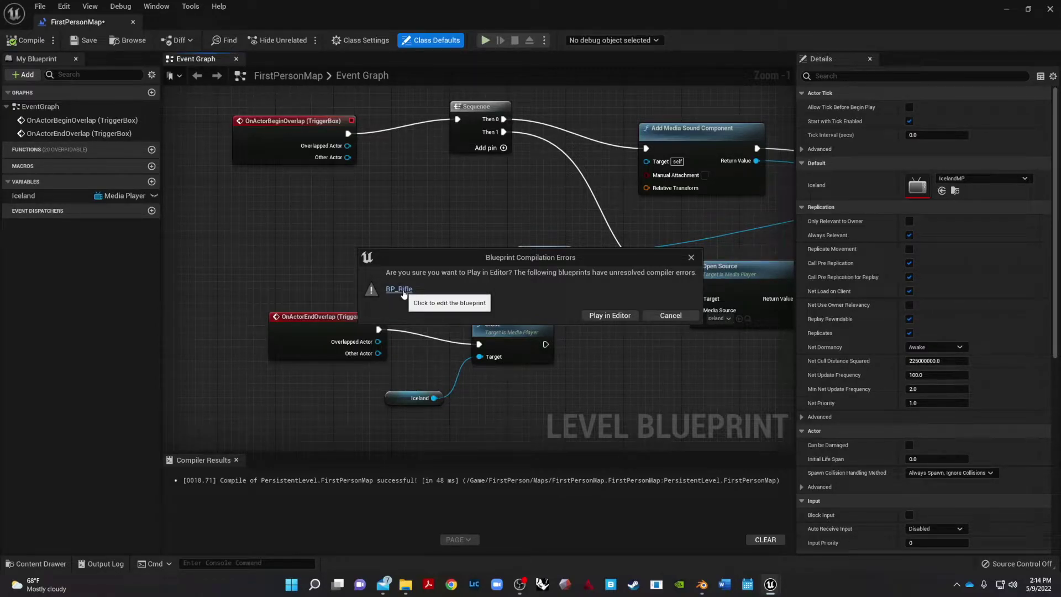
pyautogui.click(399, 290)
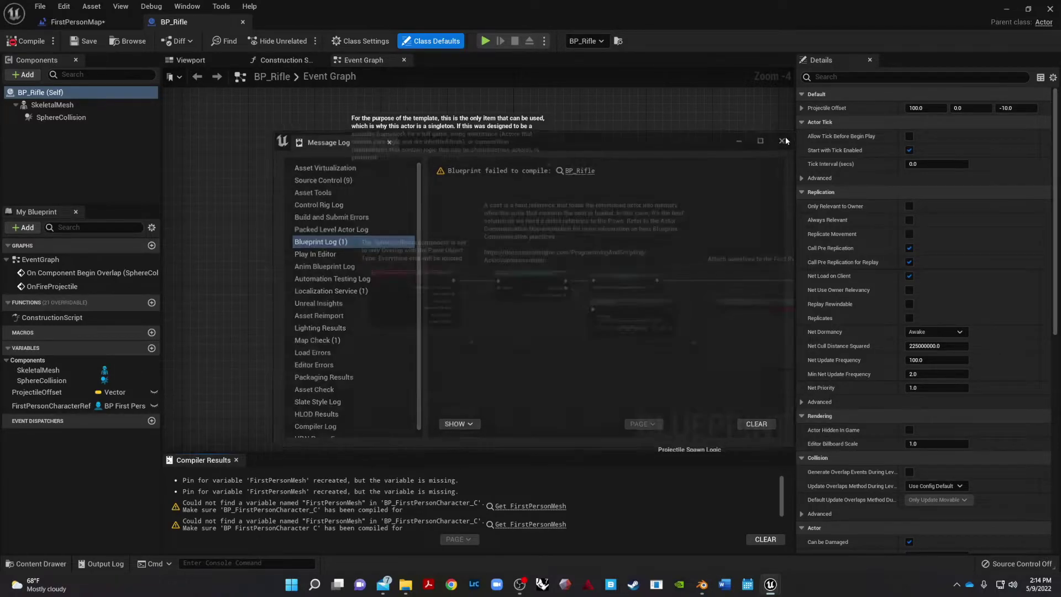
pyautogui.click(786, 139)
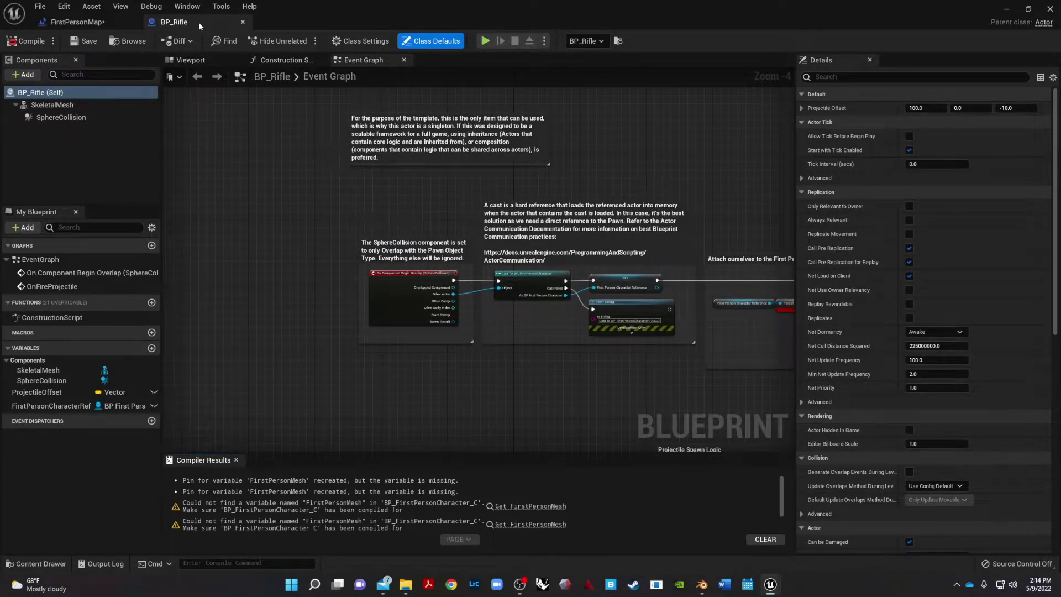
# Step: Delete every node in BP_Rifle's Event Graph, compile the blueprint and close it
pyautogui.moveTo(526, 397); pyautogui.dragTo(303, 381, button='right')
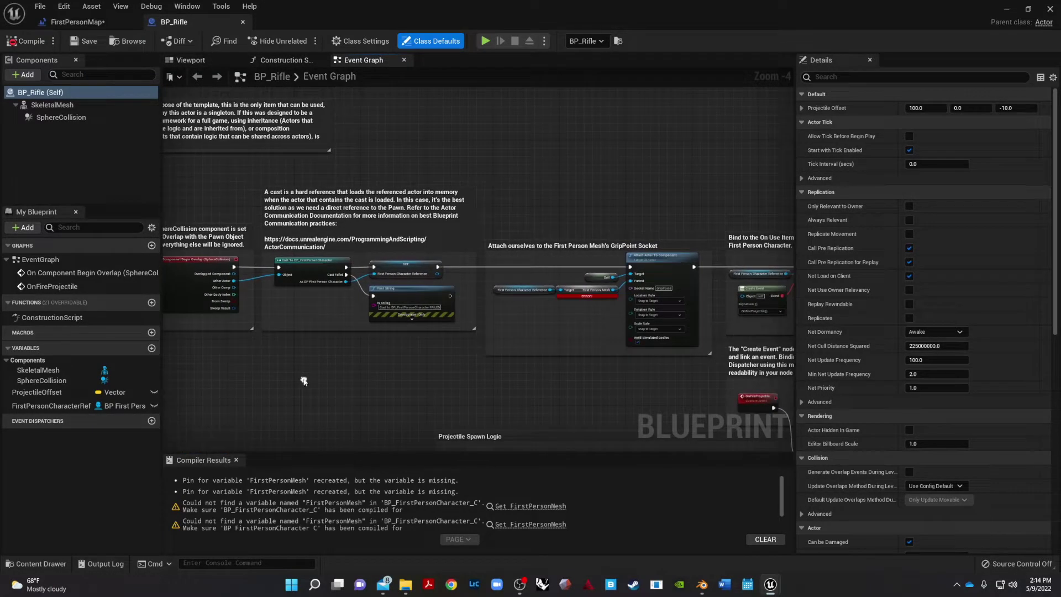
pyautogui.scroll(-4, 612, 314)
pyautogui.scroll(-1, 612, 317)
pyautogui.moveTo(642, 366); pyautogui.dragTo(445, 301, button='right')
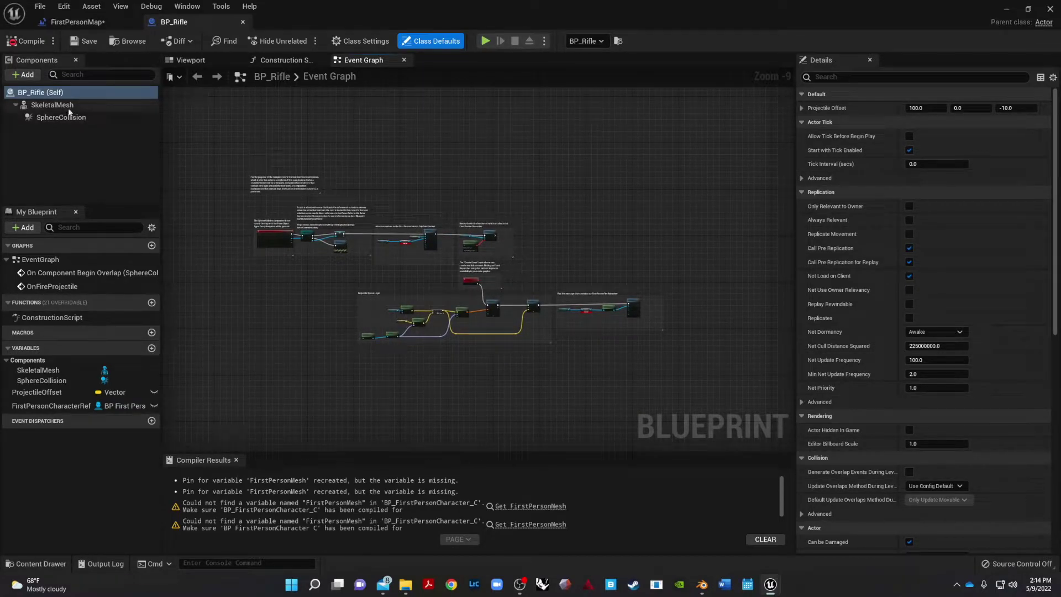
pyautogui.moveTo(711, 143); pyautogui.dragTo(182, 371)
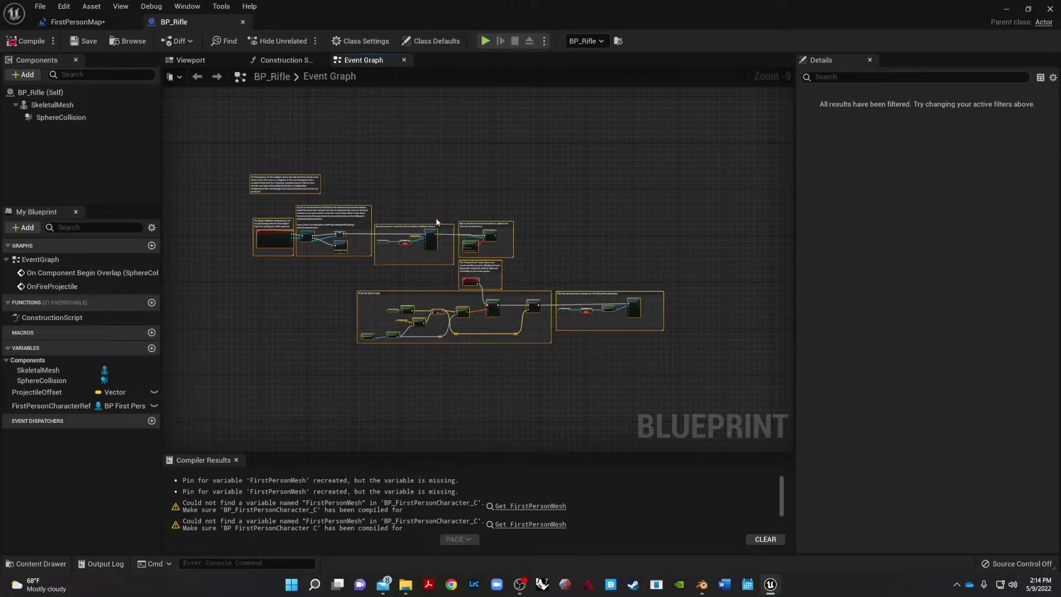
pyautogui.press('Delete')
pyautogui.click(26, 42)
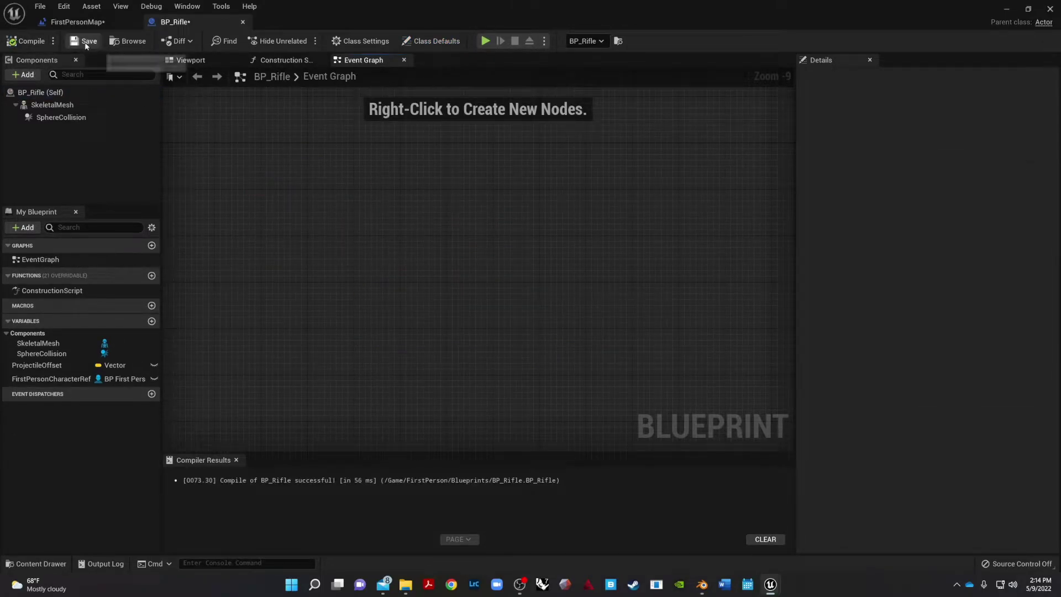
pyautogui.click(243, 23)
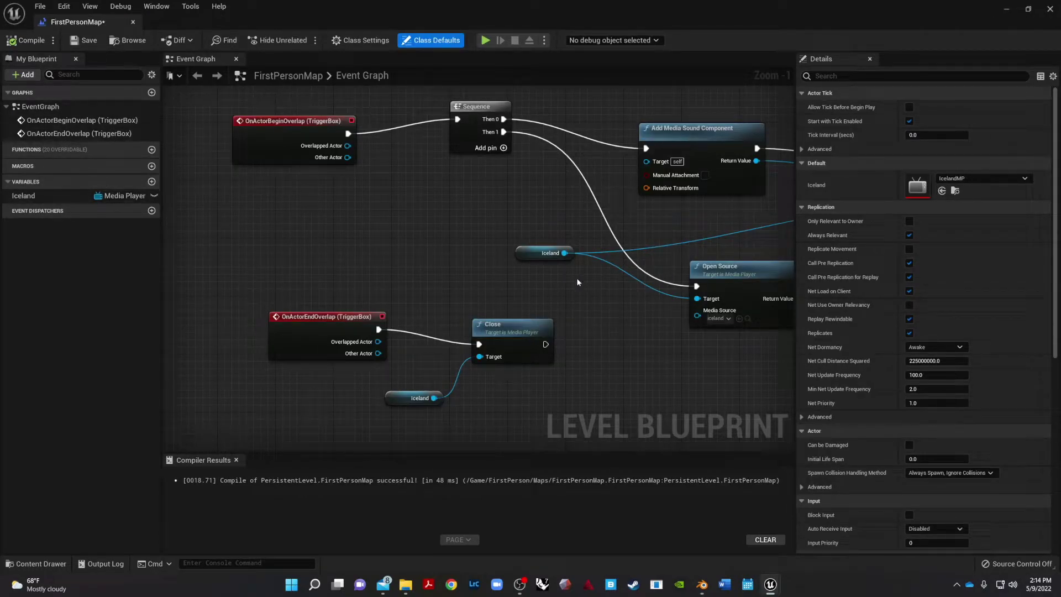
# Step: Test-play the level from the Level Blueprint and stop the simulation
pyautogui.click(482, 41)
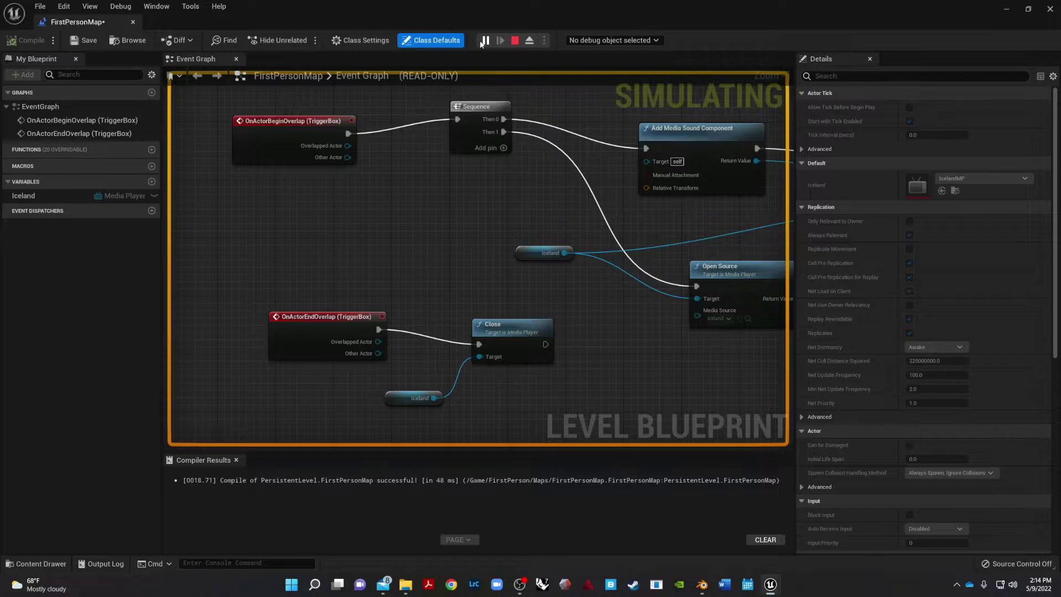
pyautogui.click(515, 40)
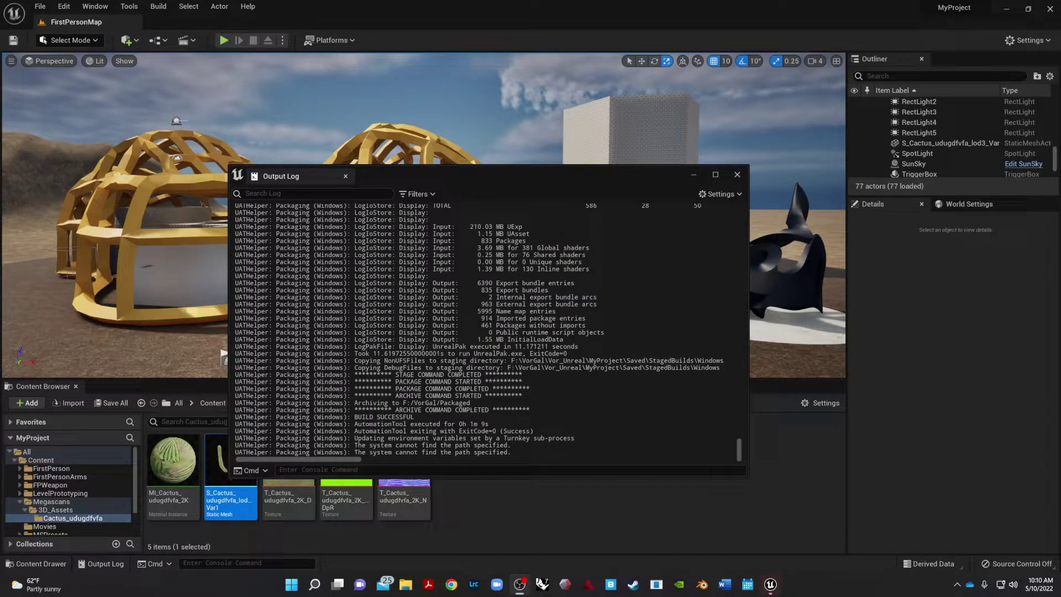
# Step: Put the Output Log away, switch to Chrome, and search Google for obs to open the OBS project website
pyautogui.click(695, 175)
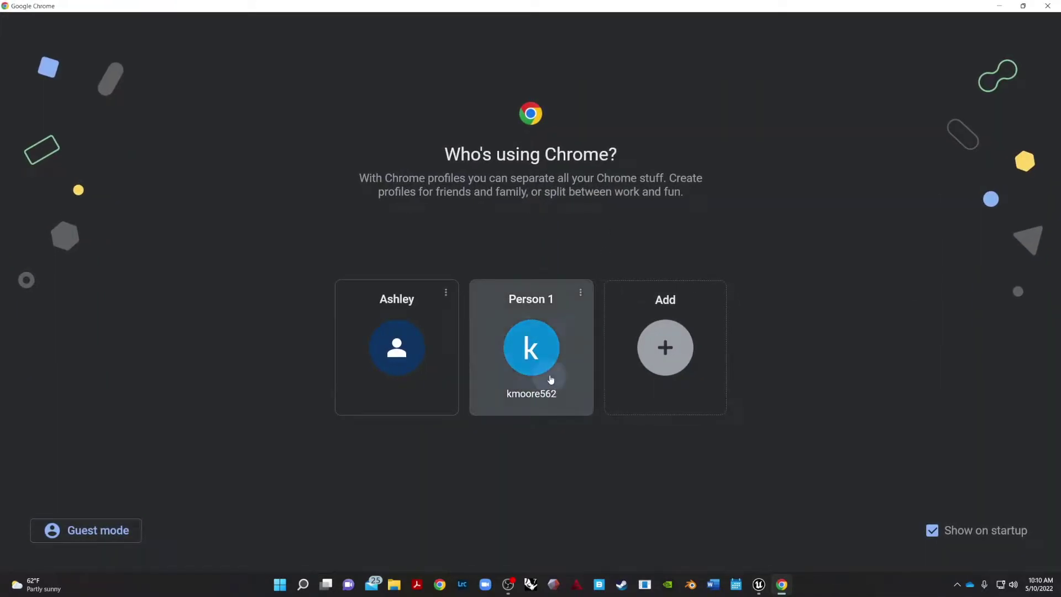
pyautogui.click(552, 376)
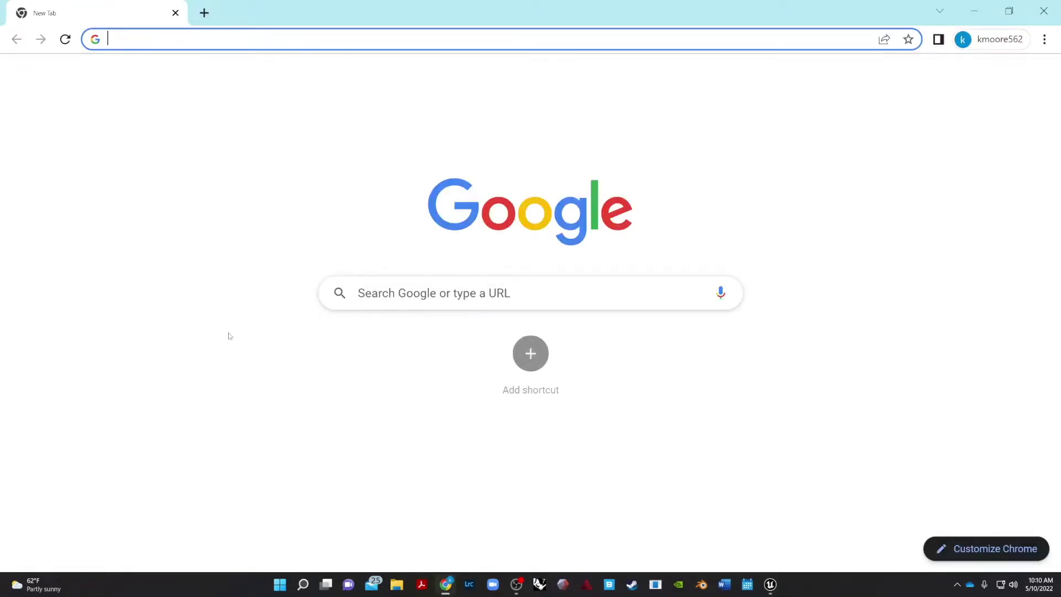
pyautogui.click(414, 296)
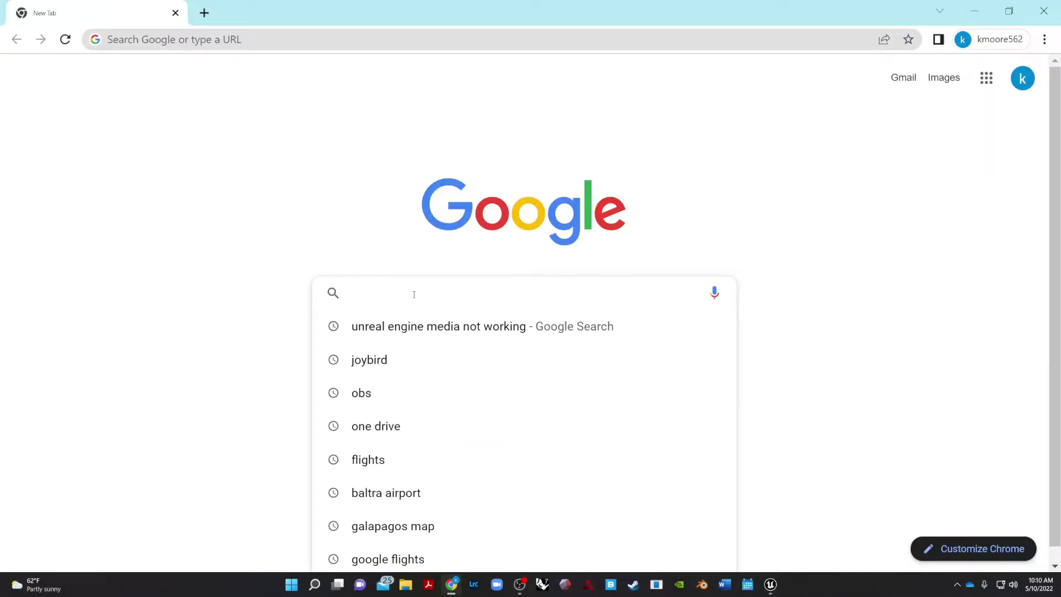
pyautogui.write('obs')
pyautogui.press('Return')
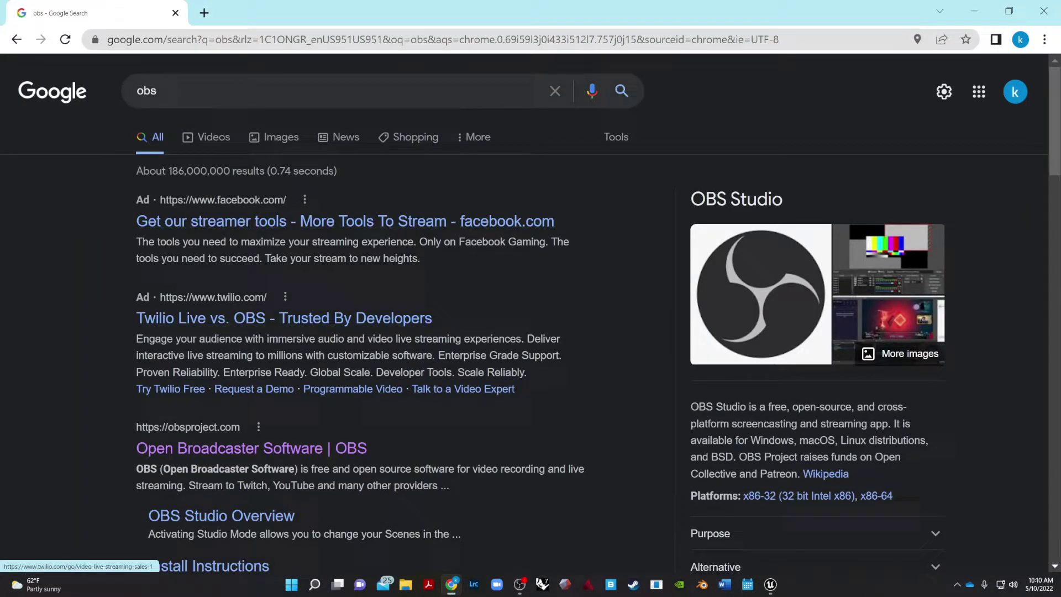
pyautogui.click(203, 449)
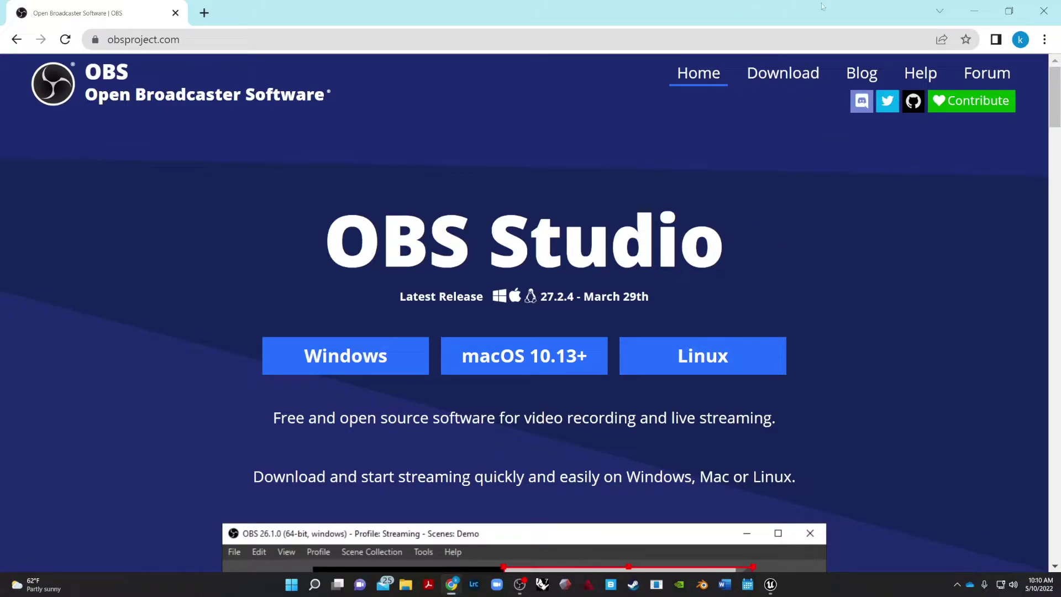
# Step: Minimize Chrome and Unreal Engine and open the Windows folder inside VorGal's Packaged folder on the F: drive in File Explorer
pyautogui.click(989, 7)
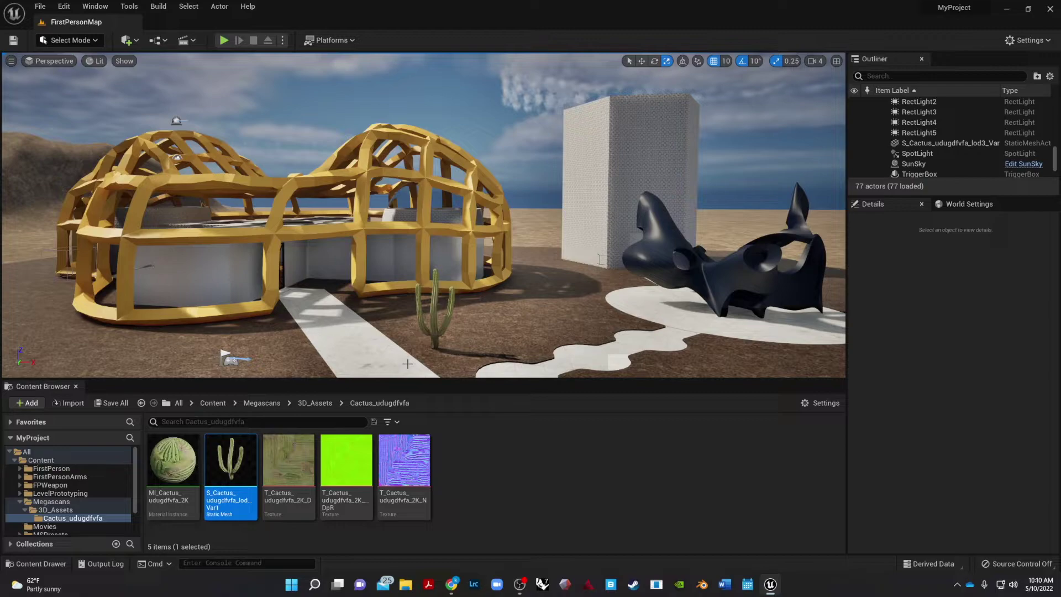
pyautogui.click(1008, 9)
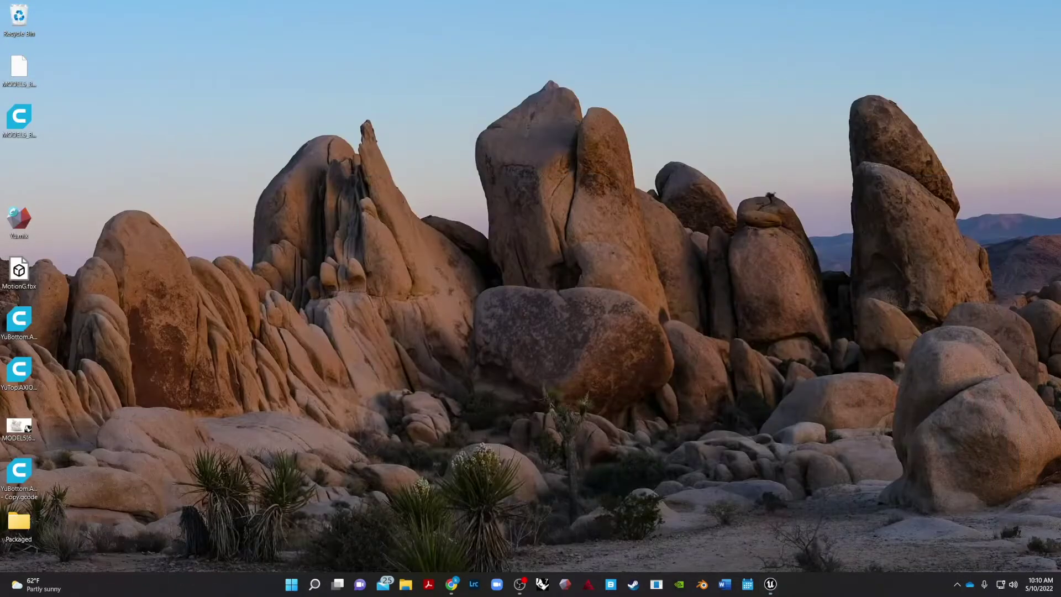
pyautogui.click(385, 585)
pyautogui.click(386, 587)
pyautogui.click(407, 587)
pyautogui.scroll(-6, 272, 378)
pyautogui.scroll(-4, 272, 378)
pyautogui.click(256, 373)
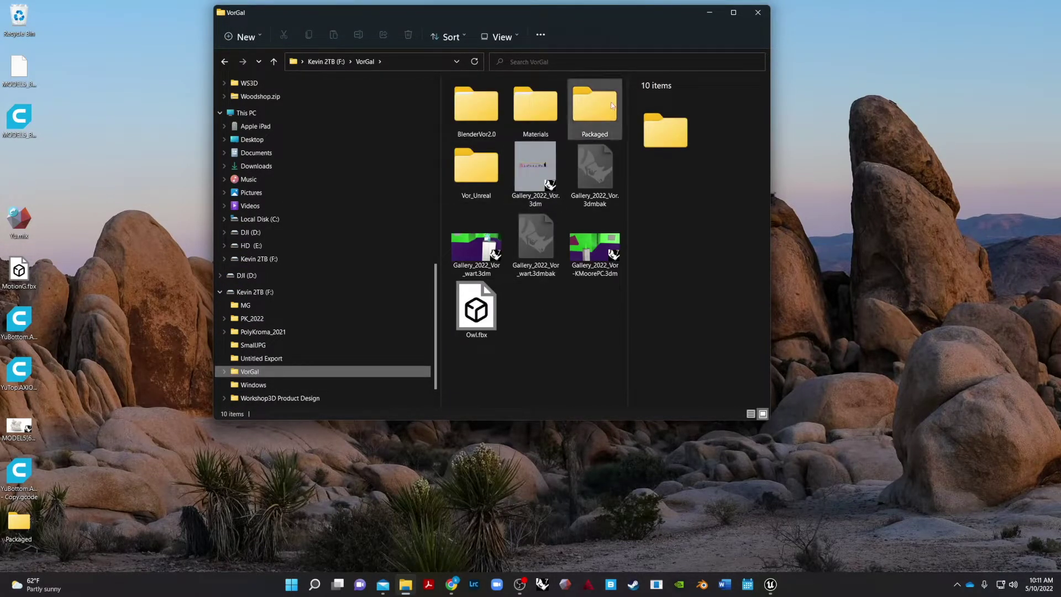
pyautogui.doubleClick(612, 105)
pyautogui.doubleClick(471, 100)
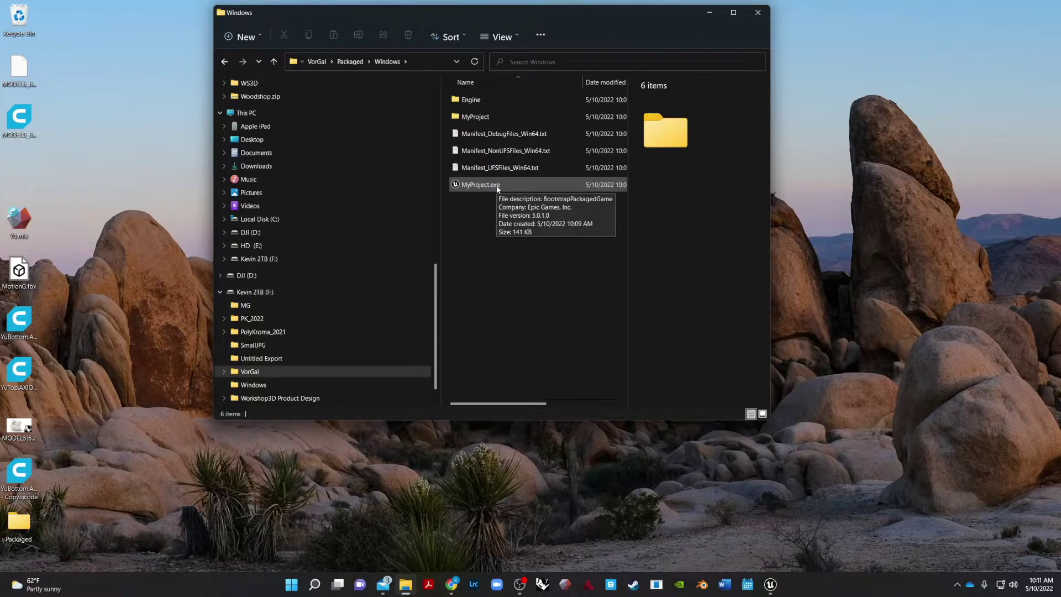
# Step: Launch the packaged MyProject.exe and walk through the desert scene along the white path toward the gallery entrance
pyautogui.click(496, 188)
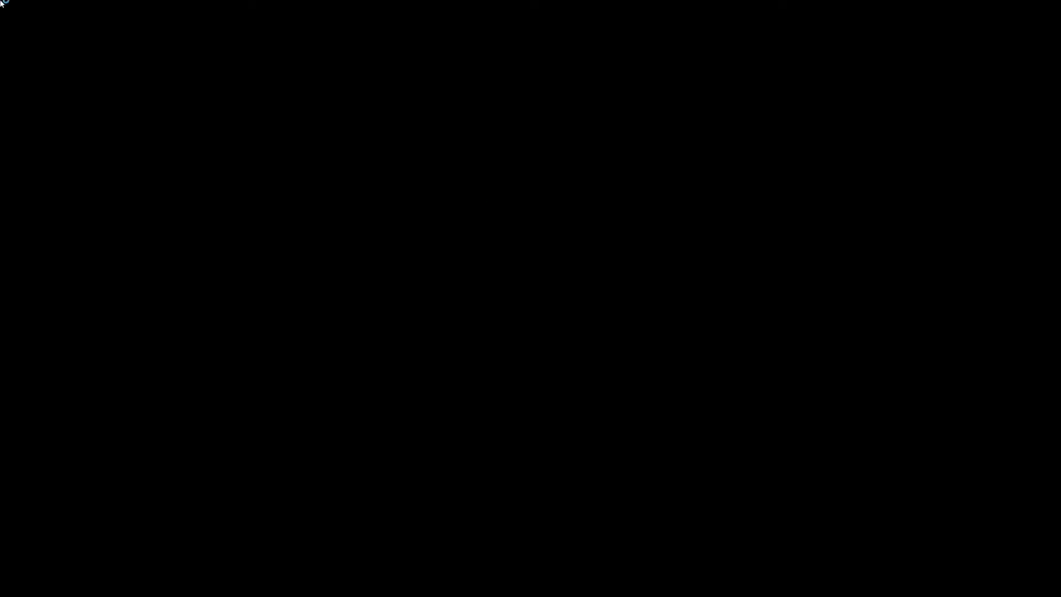
pyautogui.press('s')
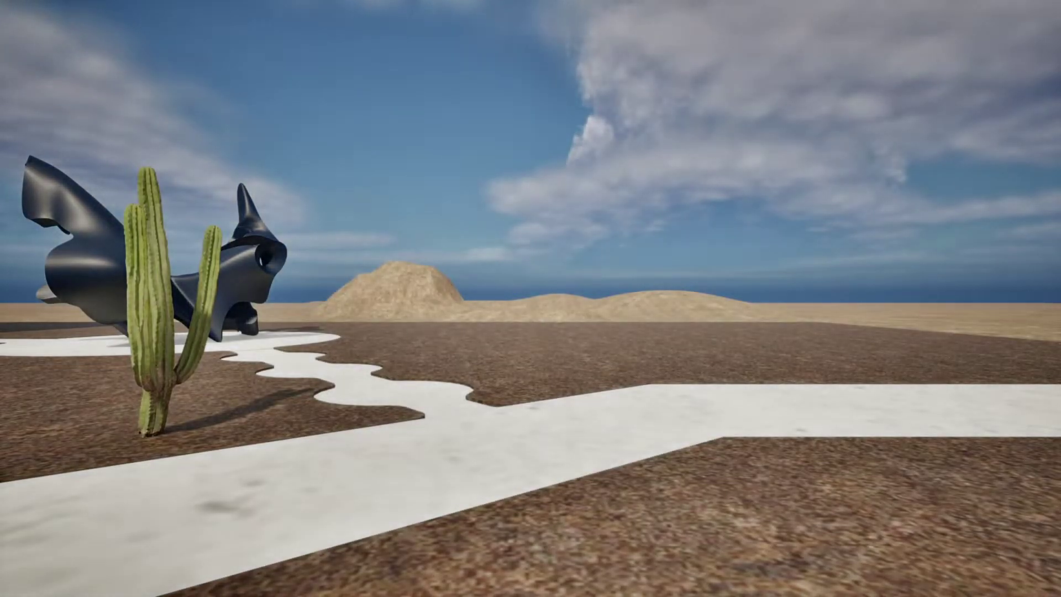
pyautogui.press('s')
pyautogui.moveTo(531, 299)
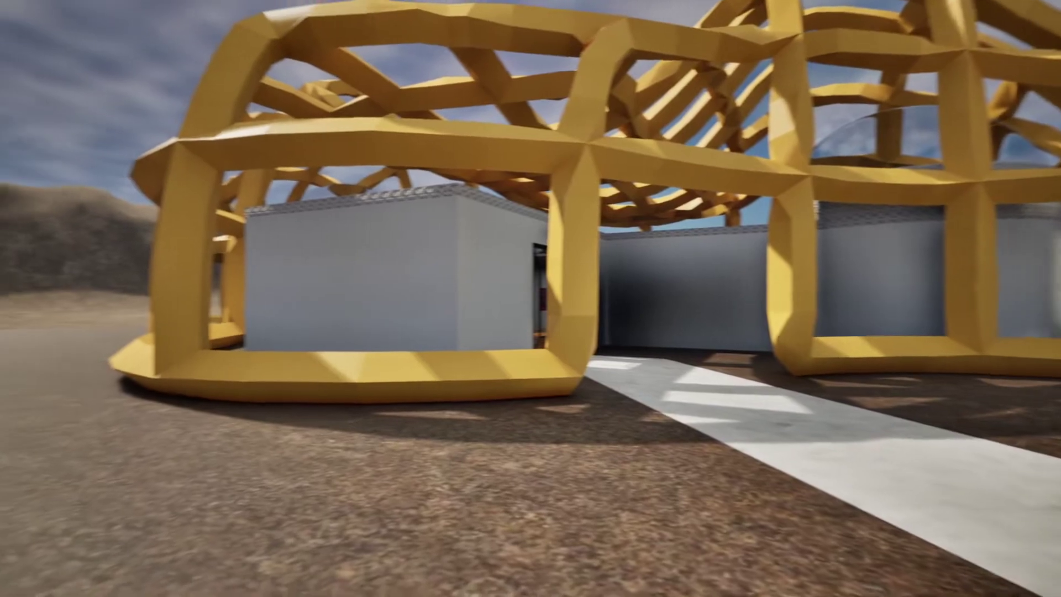
pyautogui.press('d')
pyautogui.press('d')
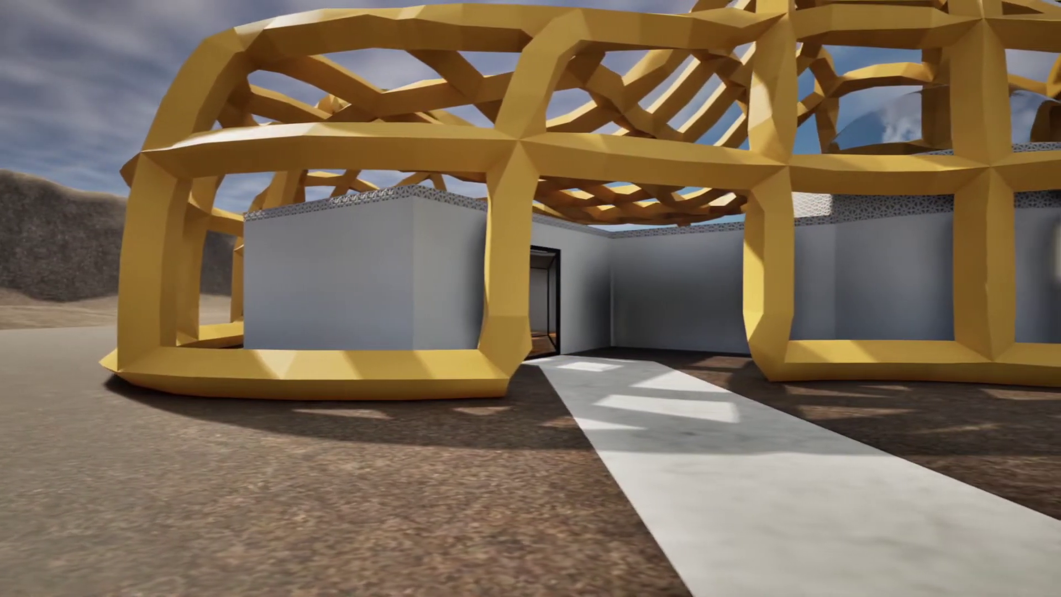
pyautogui.press('w')
pyautogui.press('w')
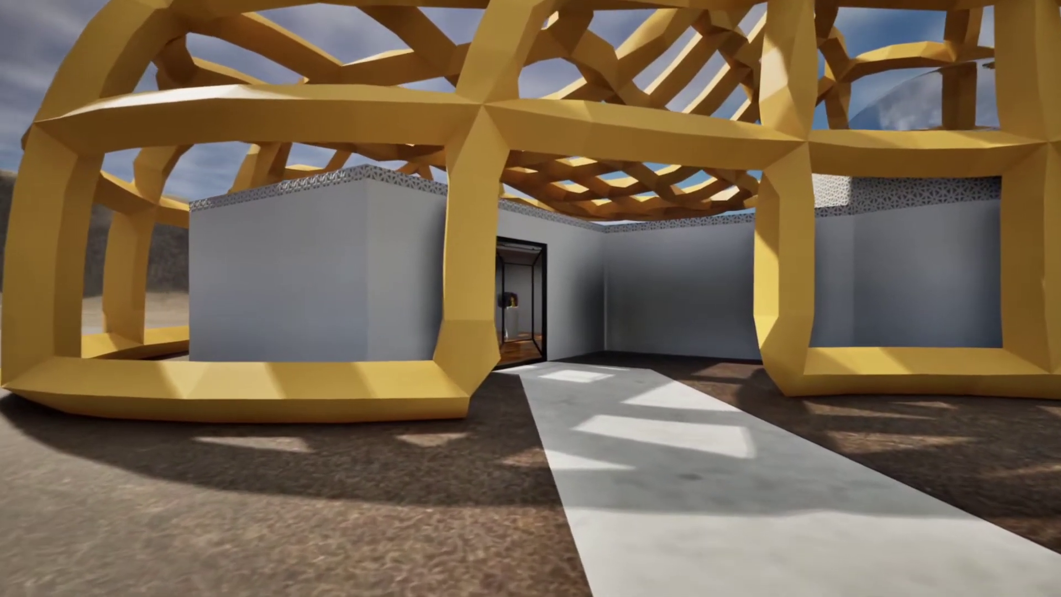
pyautogui.press('w')
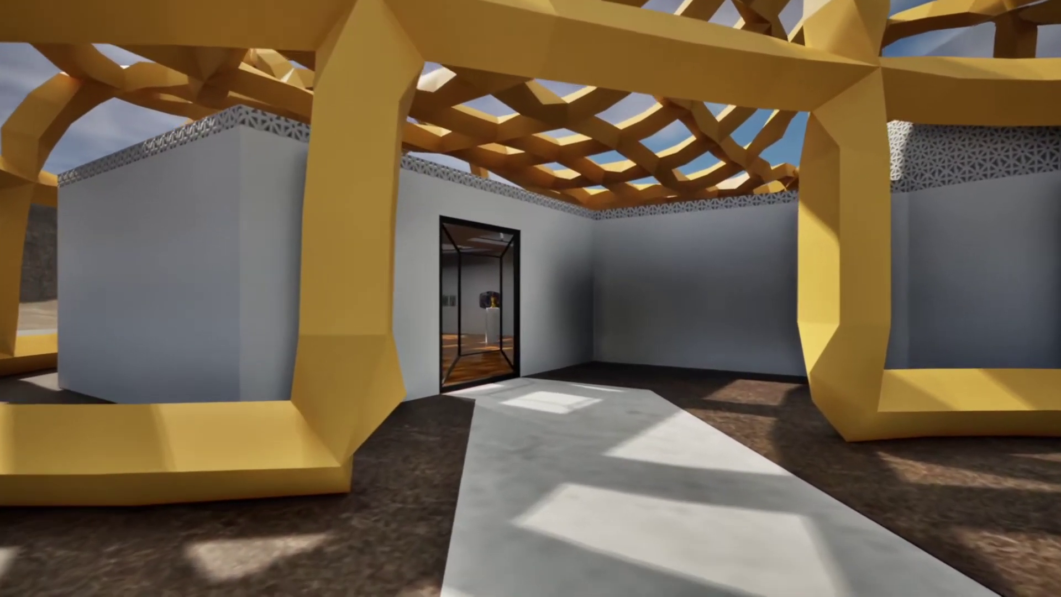
pyautogui.press('w')
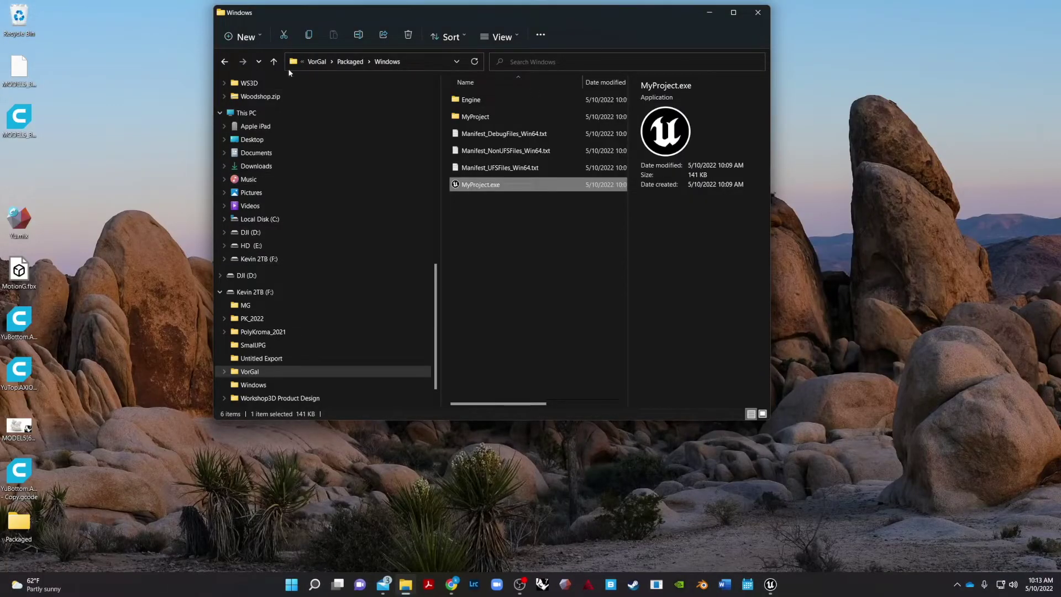
# Step: Go back to the Packaged folder and look at the actions offered for the Windows folder, including ZIP compression, without applying any
pyautogui.click(501, 230)
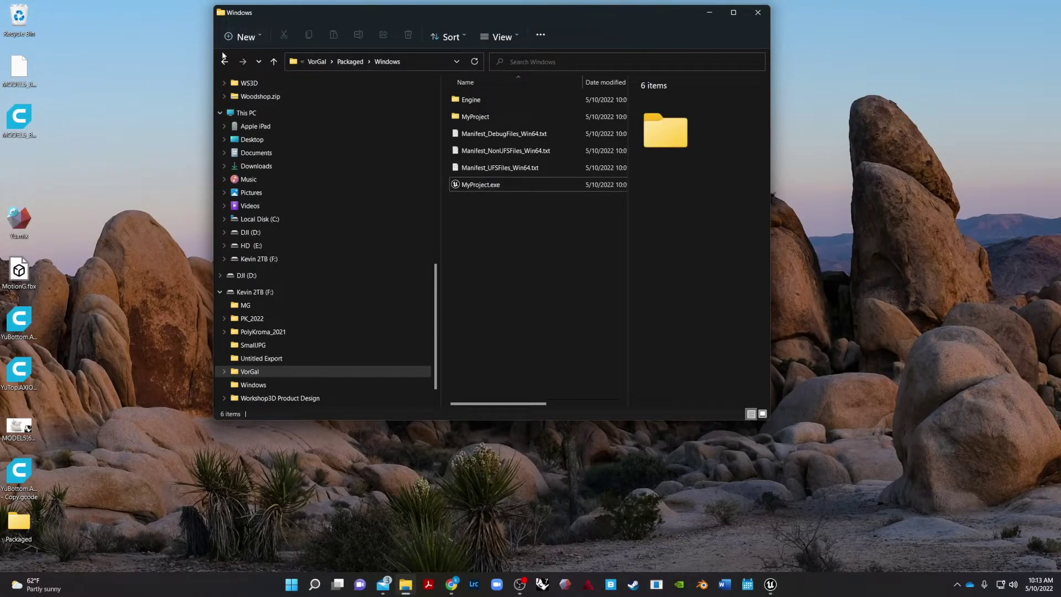
pyautogui.click(224, 60)
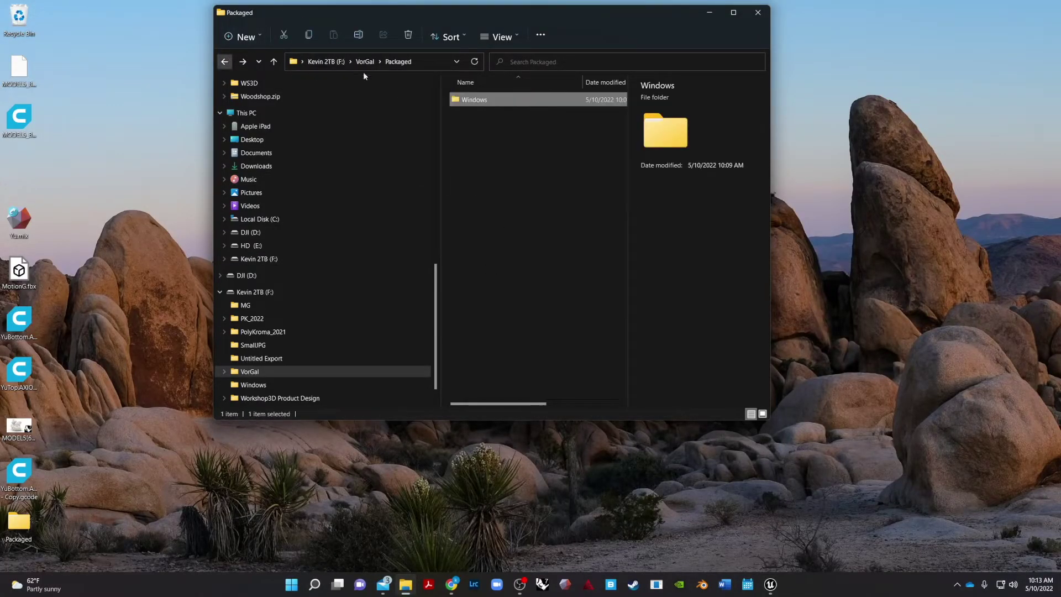
pyautogui.rightClick(480, 102)
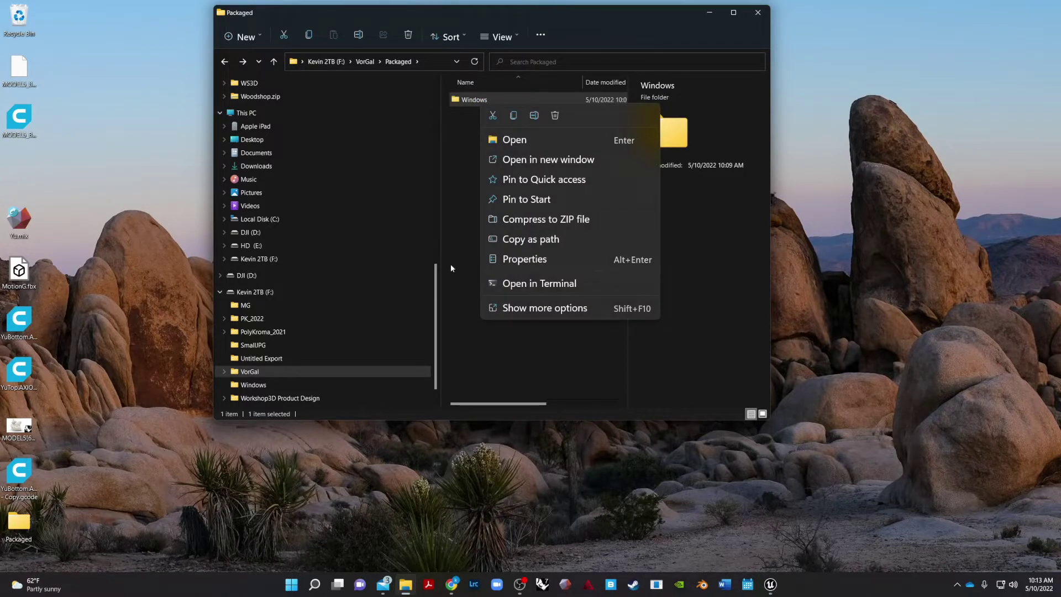
pyautogui.click(469, 122)
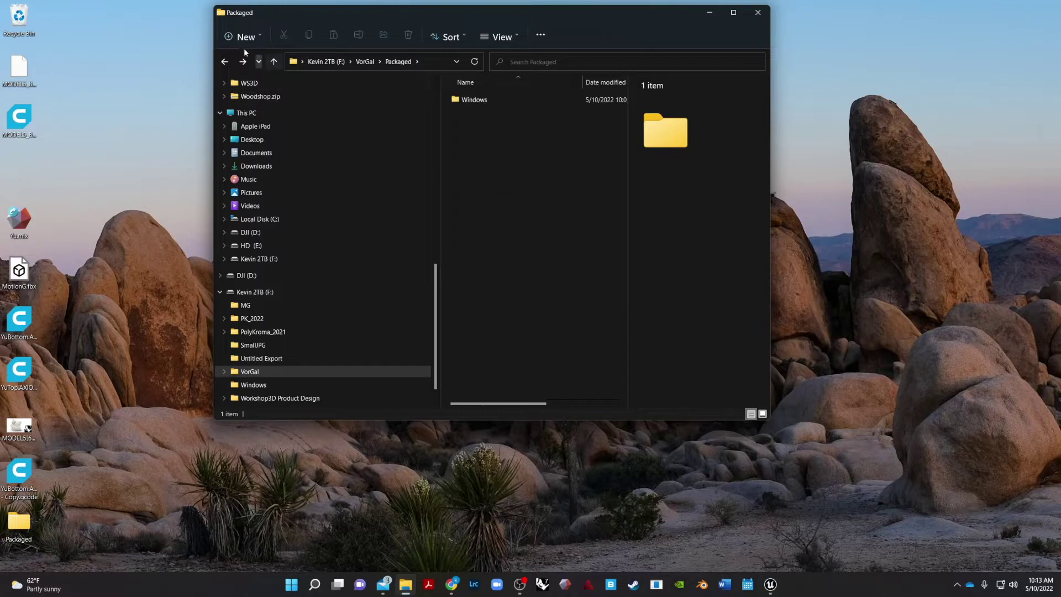
pyautogui.scroll(3, 302, 122)
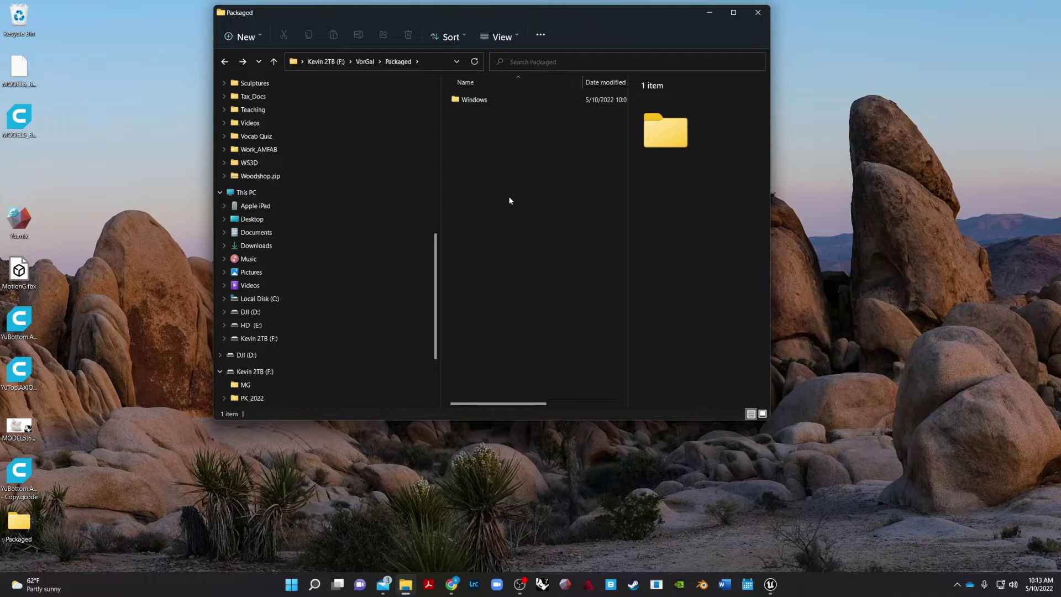
# Step: Switch back to Unreal Engine and examine the gallery building, cactus and path from several camera angles
pyautogui.click(769, 588)
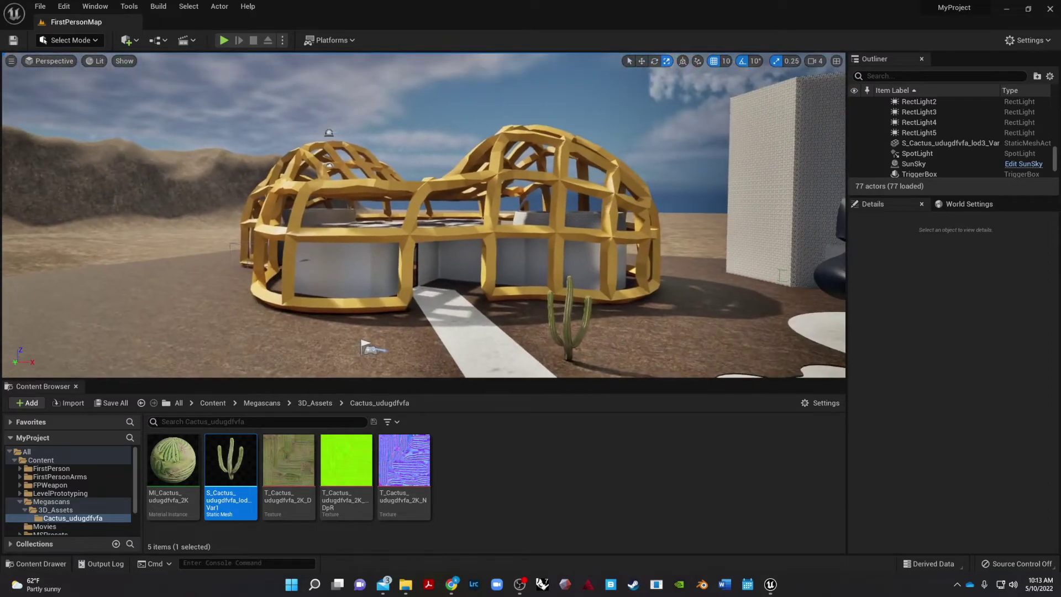
pyautogui.moveTo(424, 216); pyautogui.dragTo(473, 210, button='right')
pyautogui.moveTo(516, 256); pyautogui.dragTo(520, 282, button='right')
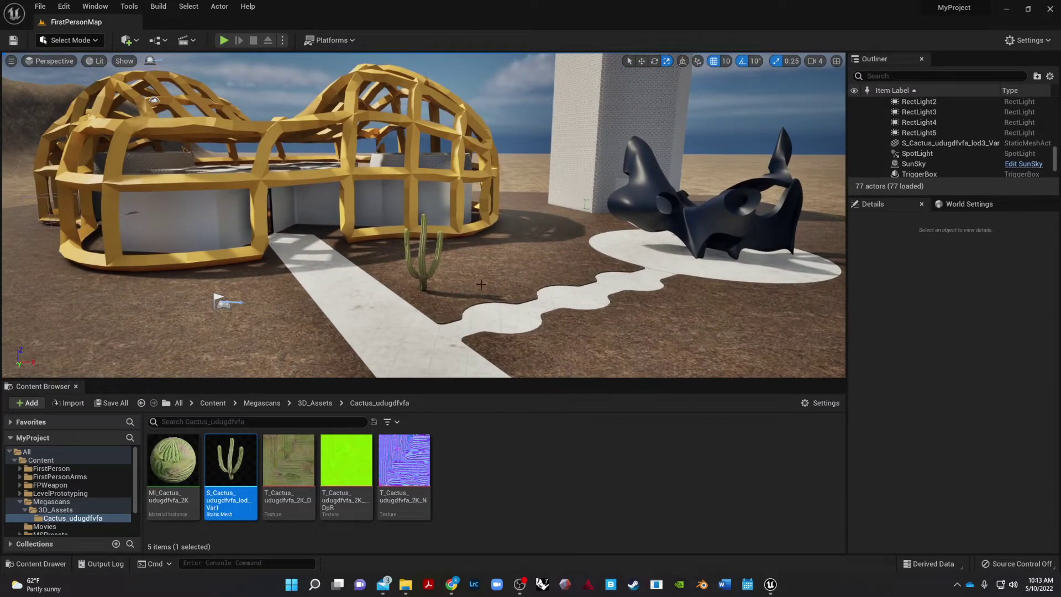
pyautogui.moveTo(392, 313); pyautogui.dragTo(359, 263)
pyautogui.moveTo(443, 273)
pyautogui.mouseDown(button='right')
pyautogui.moveTo(440, 284)
pyautogui.moveTo(448, 272)
pyautogui.mouseUp(button='right')
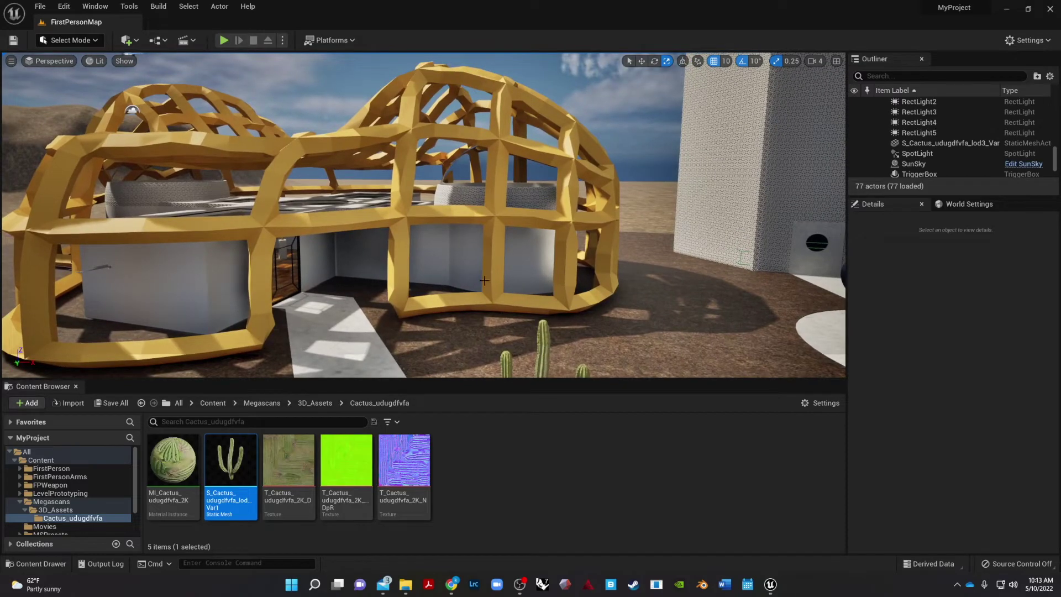
pyautogui.moveTo(585, 299); pyautogui.dragTo(397, 262, button='right')
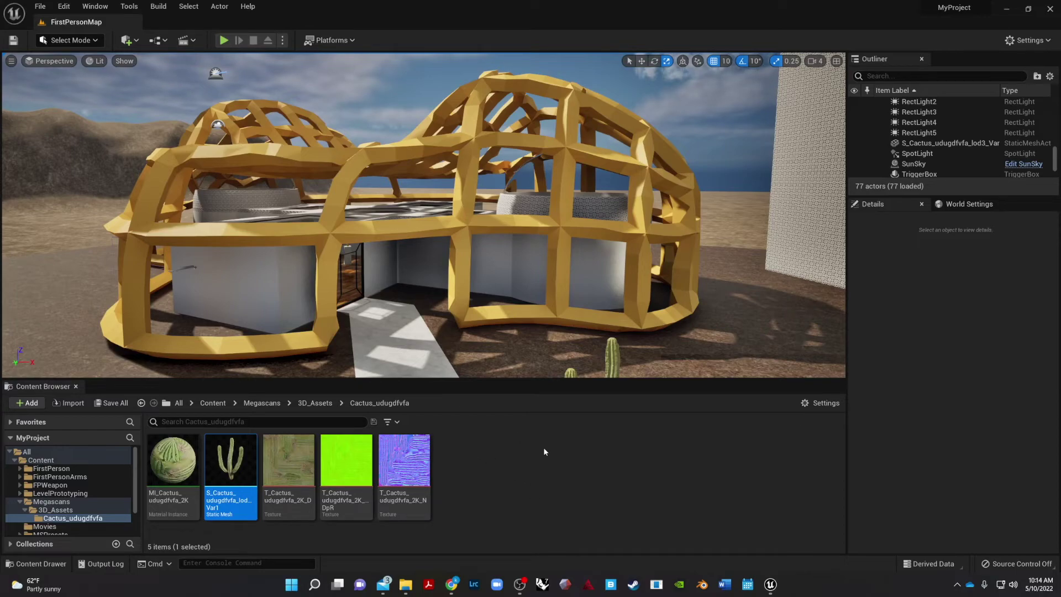
pyautogui.moveTo(496, 340)
pyautogui.mouseDown(button='right')
pyautogui.moveTo(497, 354)
pyautogui.moveTo(507, 345)
pyautogui.mouseUp(button='right')
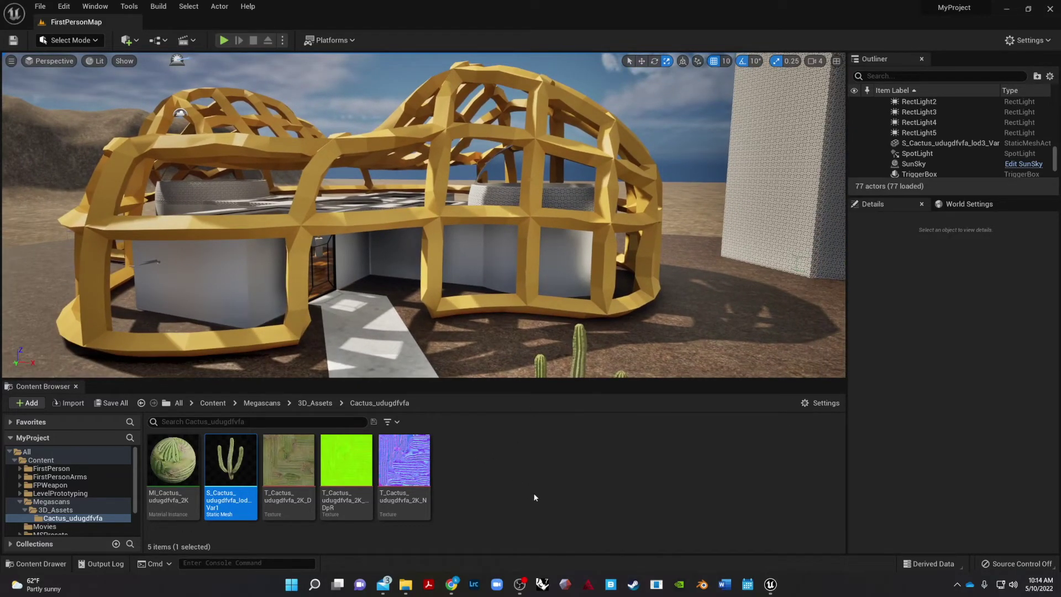